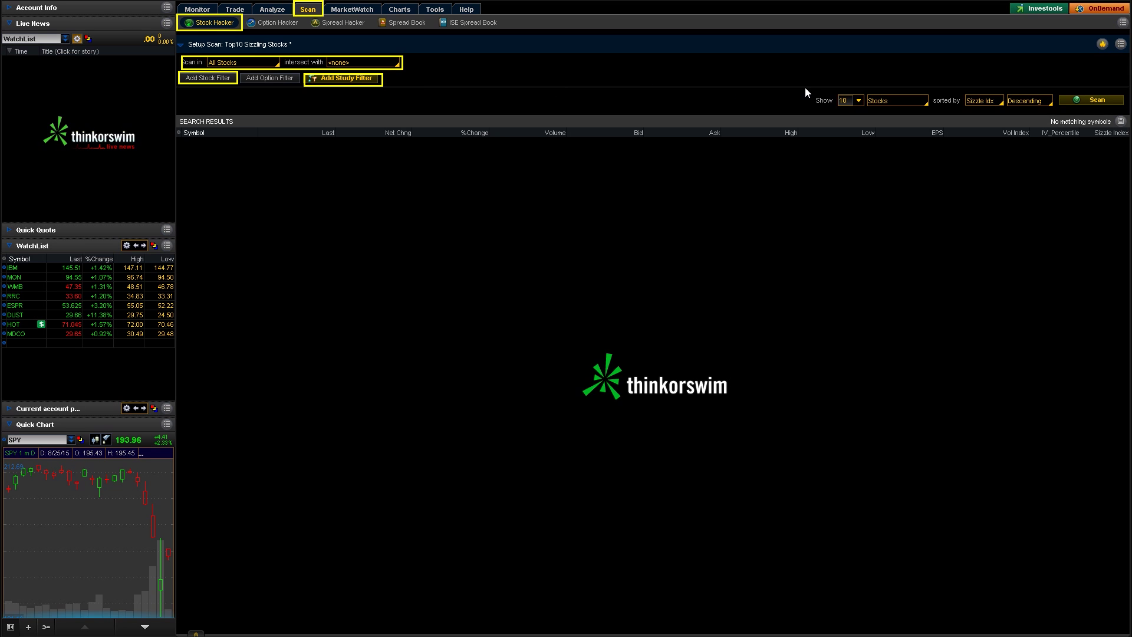
# Bring up the Stock Hacker setup for the empty Top10 Sizzling Stocks scan.
pyautogui.moveTo(804, 87)
pyautogui.mouseDown()
pyautogui.moveTo(911, 112)
pyautogui.moveTo(1128, 111)
pyautogui.mouseUp()
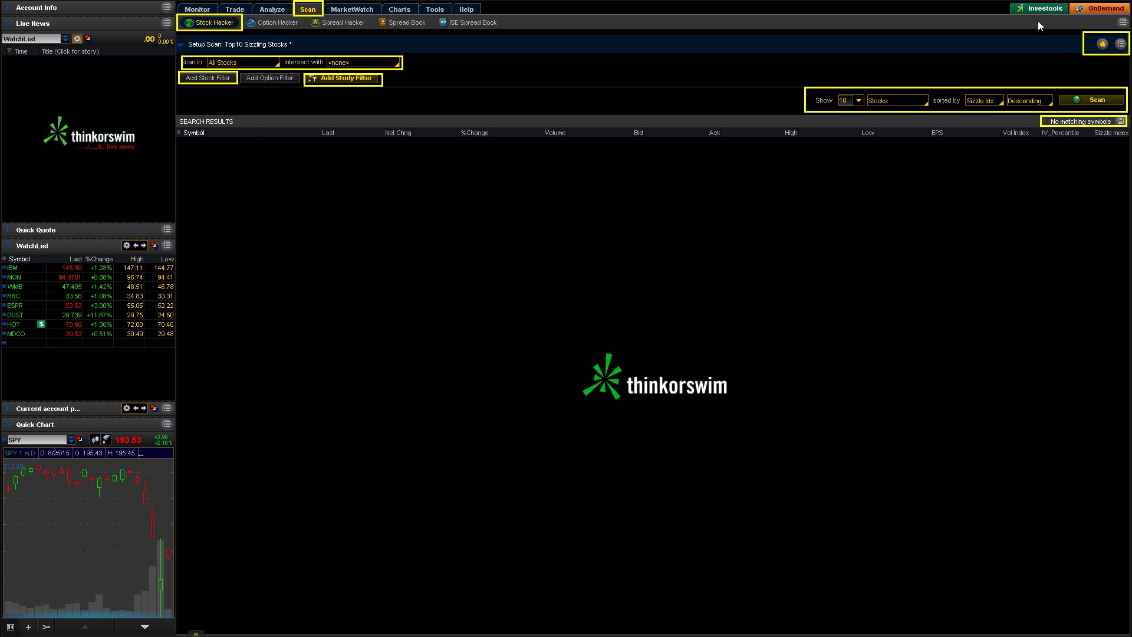
# Load the public % Change Gainers scan (Last min 2.00, average volume above 500000).
pyautogui.click(1123, 48)
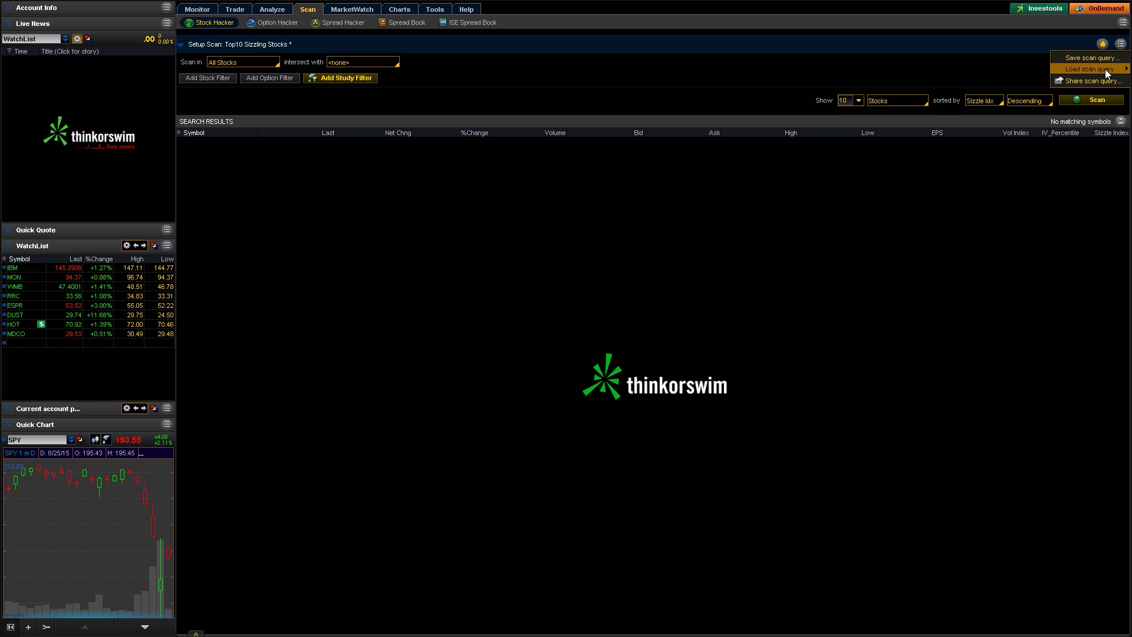
pyautogui.moveTo(1106, 73)
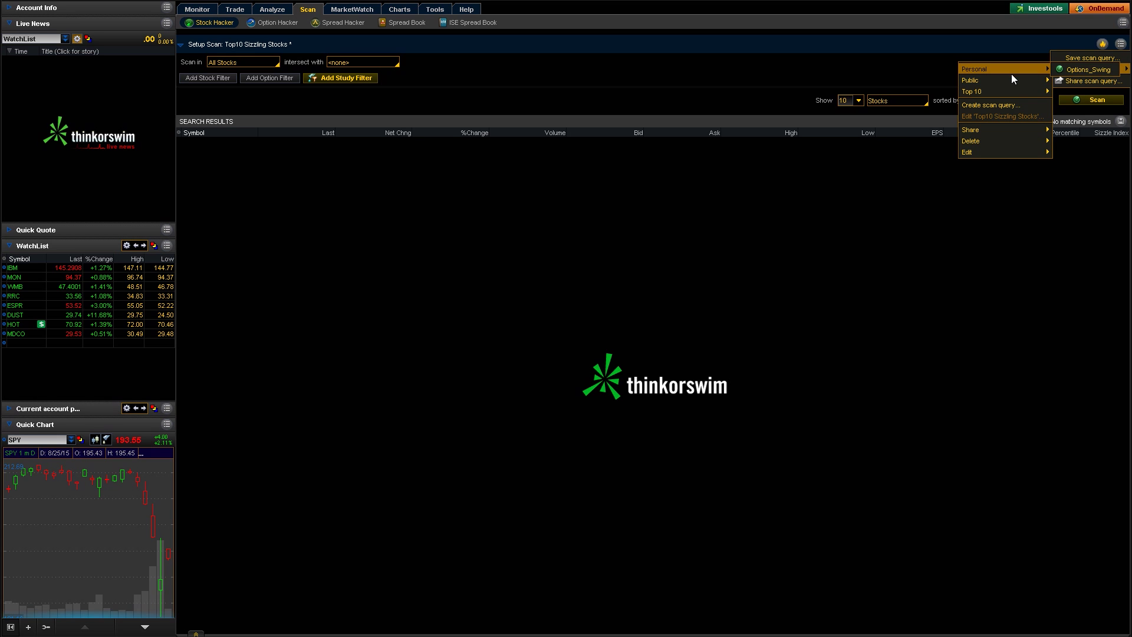
pyautogui.moveTo(1004, 79)
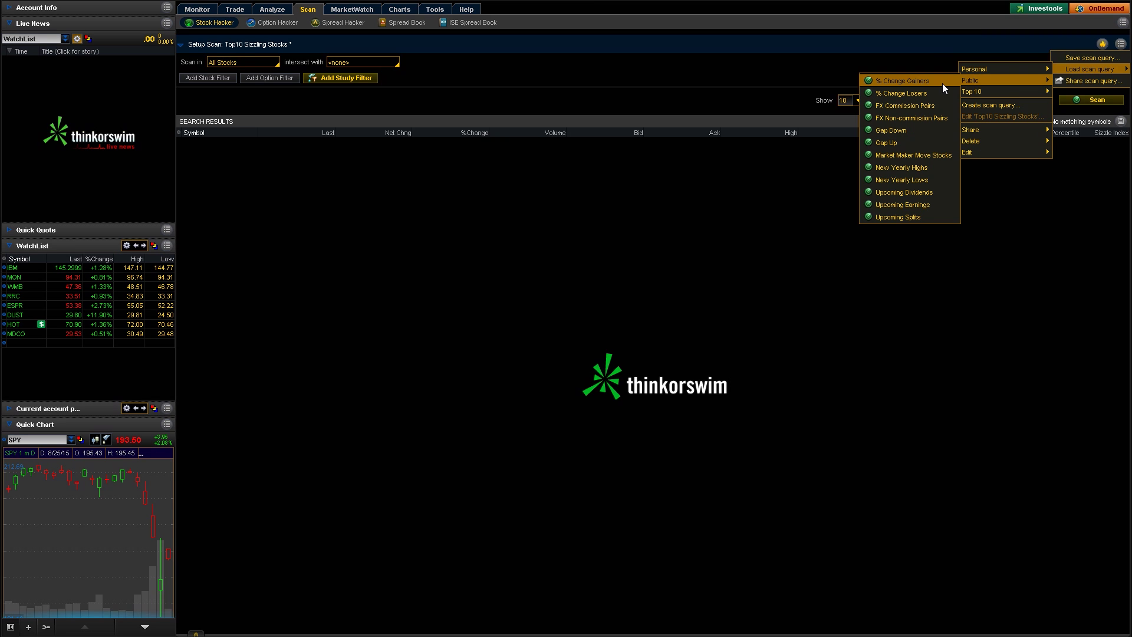
pyautogui.click(942, 83)
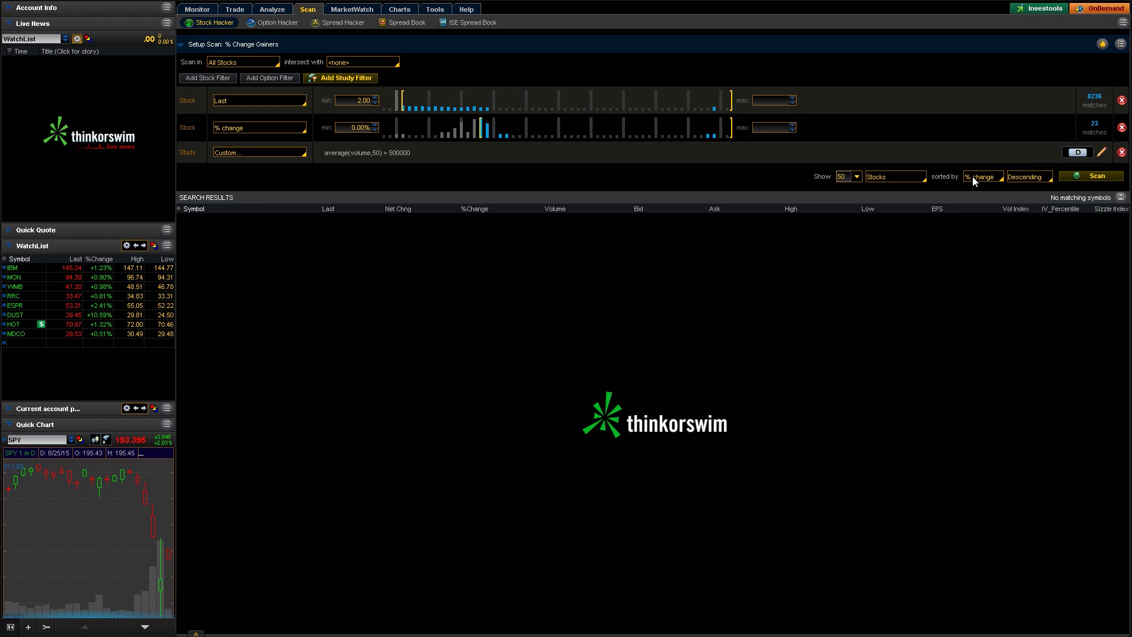
# Run the % Change Gainers scan, returning 50 of 1599 stocks with ESI on top.
pyautogui.click(1071, 179)
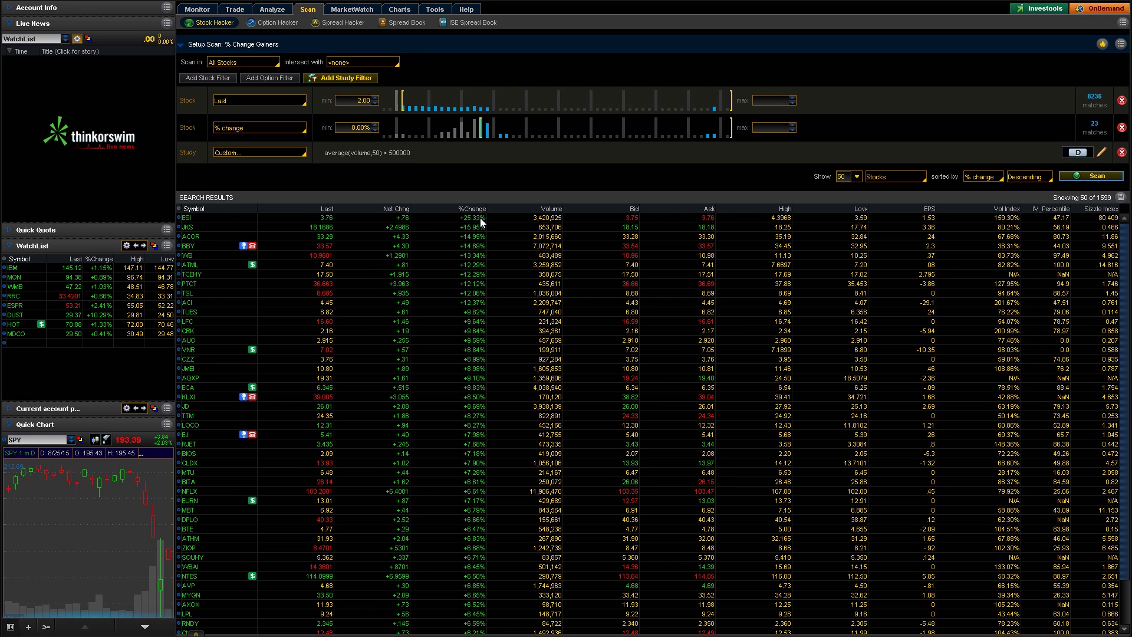
# Chart ESI on the Charts page in a single-chart layout.
pyautogui.click(399, 10)
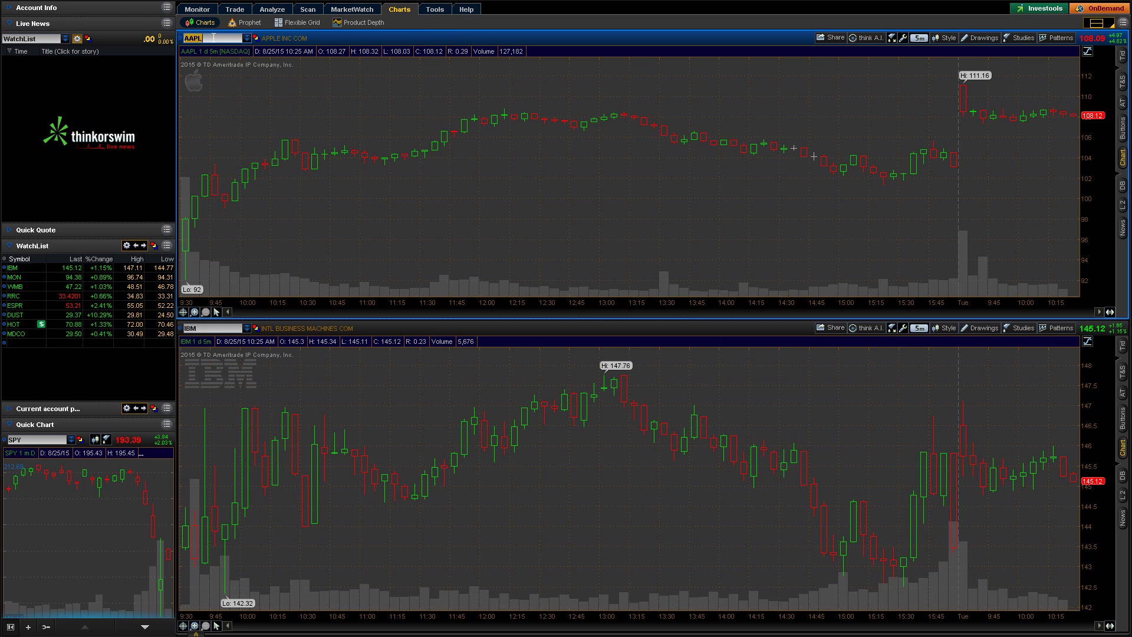
pyautogui.click(214, 36)
pyautogui.write('ESI')
pyautogui.click(1098, 24)
pyautogui.click(1029, 36)
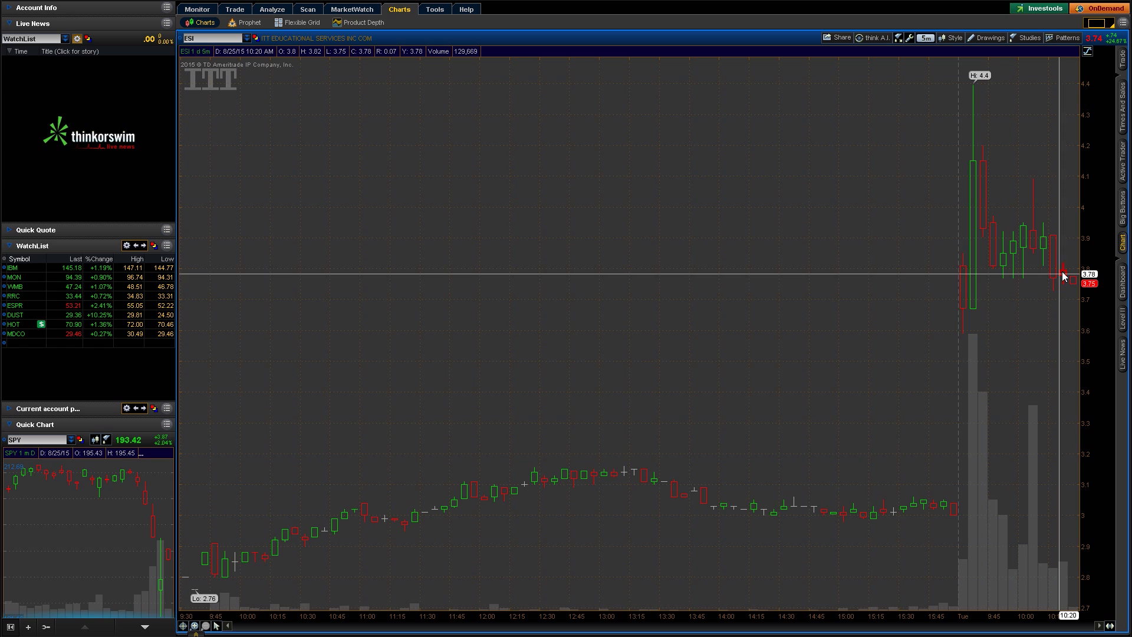
# Check the scan results again, then switch the chart to JKS.
pyautogui.click(304, 10)
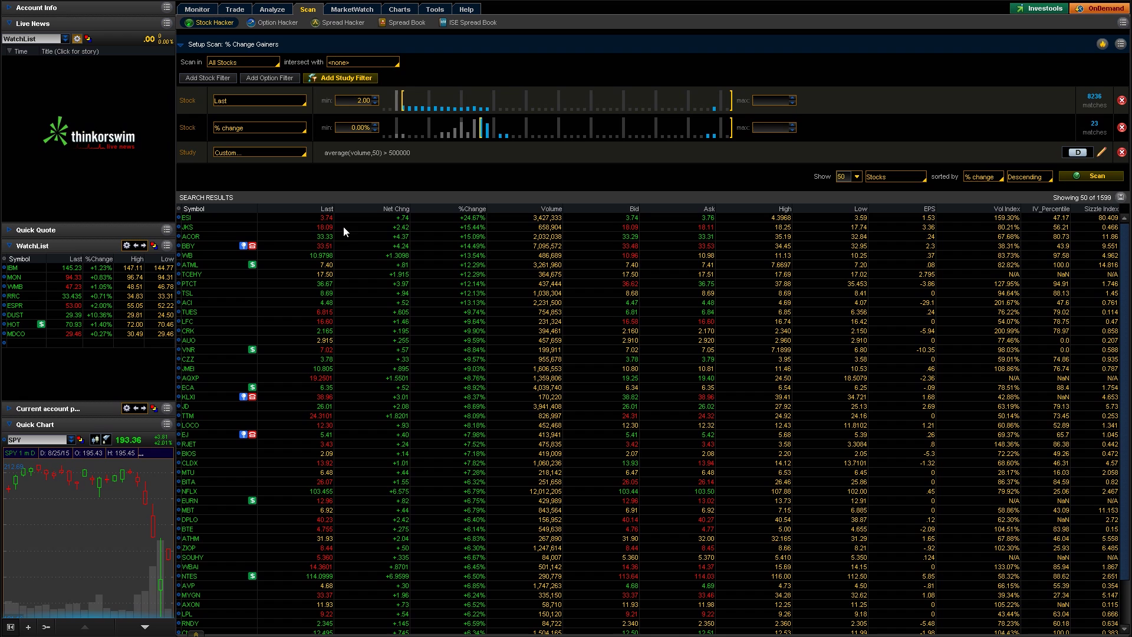
pyautogui.click(399, 9)
pyautogui.click(223, 38)
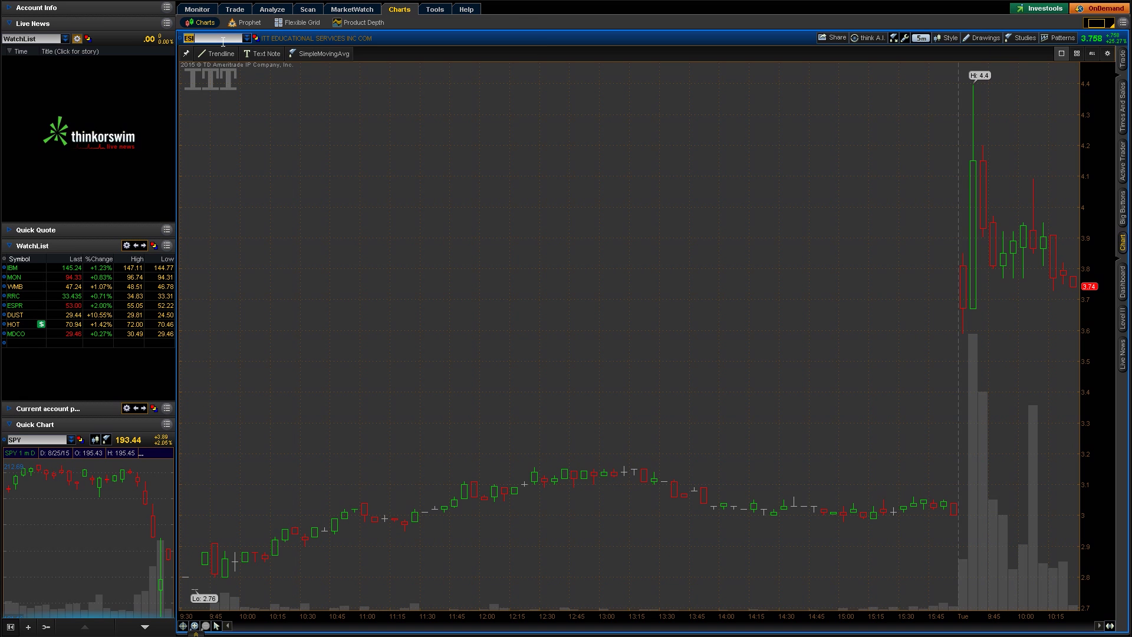
pyautogui.write('JKS')
pyautogui.press('Return')
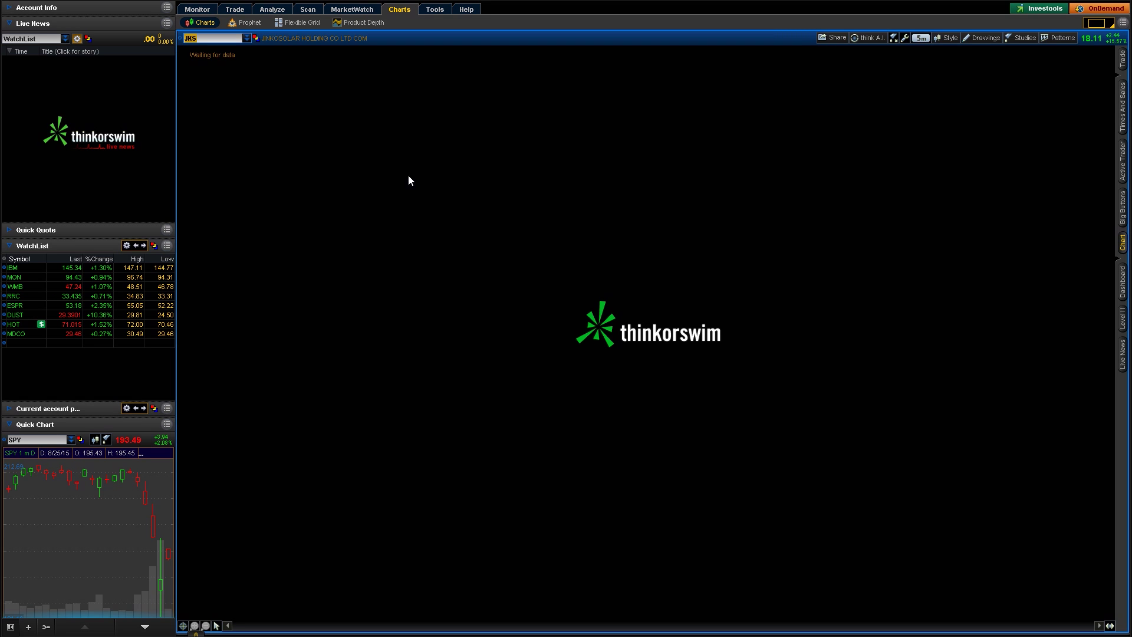
# Load the public Upcoming Dividends scan (ex-dividend within 10 bars) and run it.
pyautogui.click(308, 9)
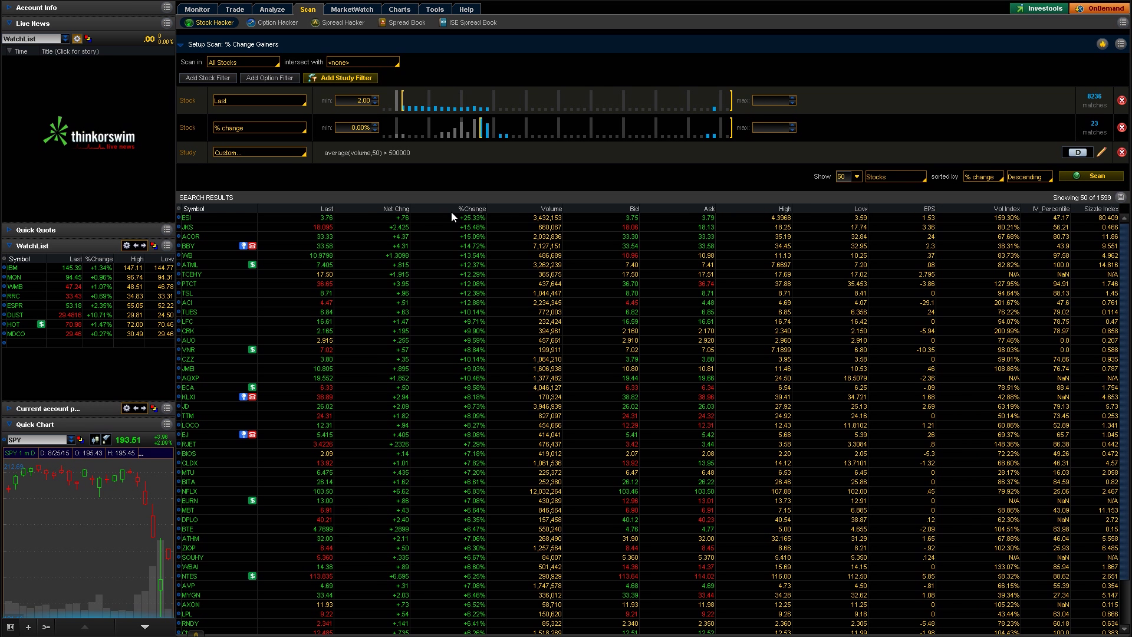
pyautogui.click(1120, 45)
pyautogui.moveTo(1110, 70)
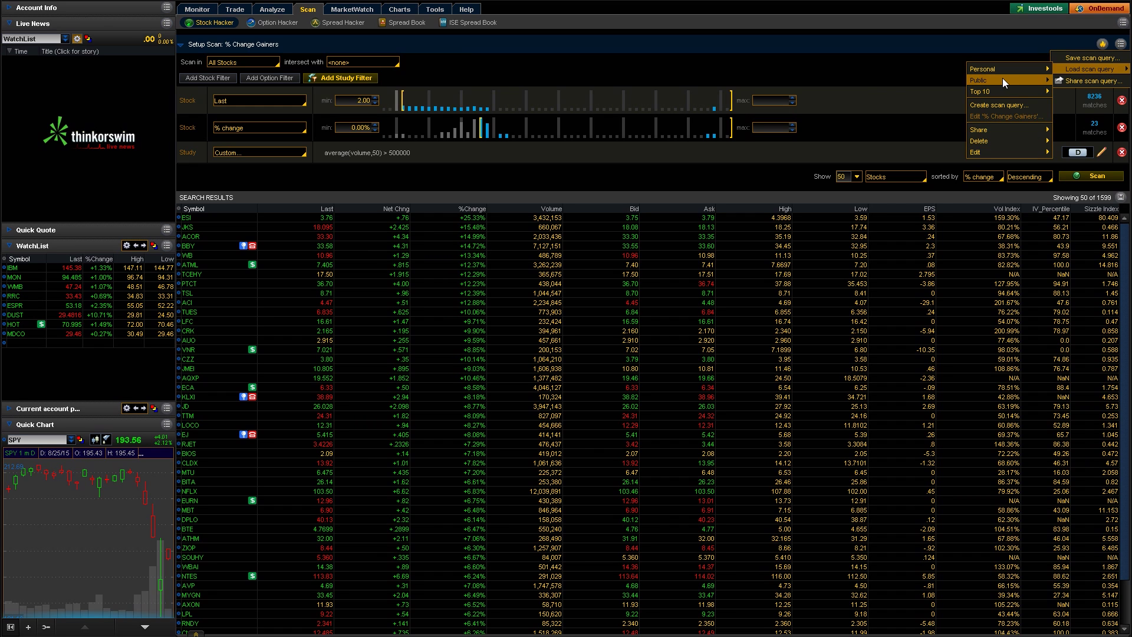
pyautogui.moveTo(1002, 77)
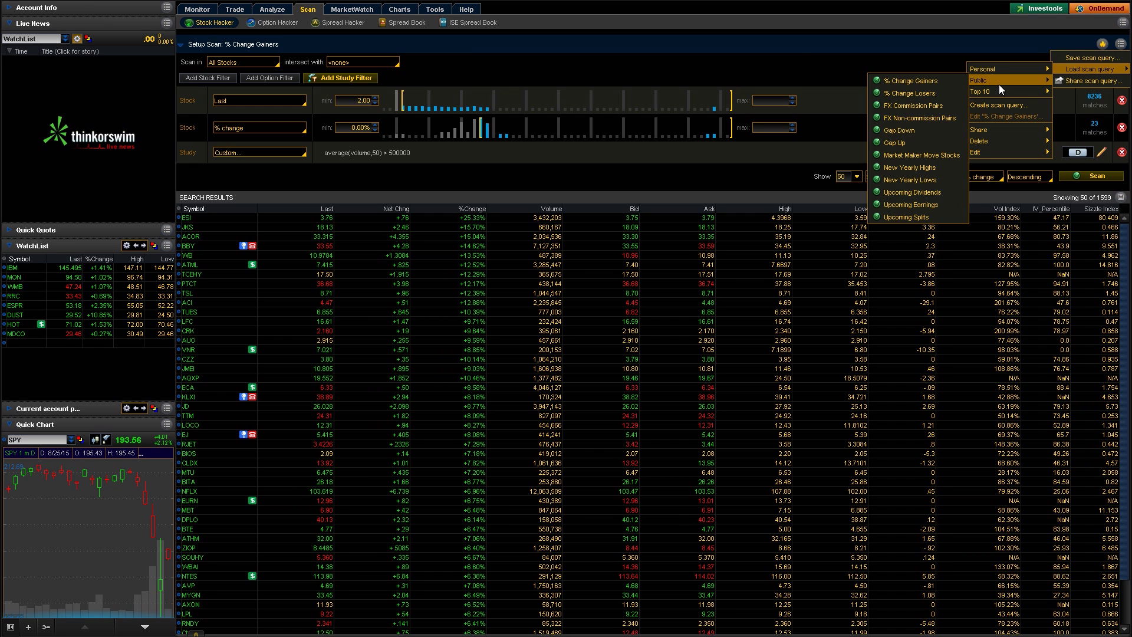
pyautogui.click(929, 195)
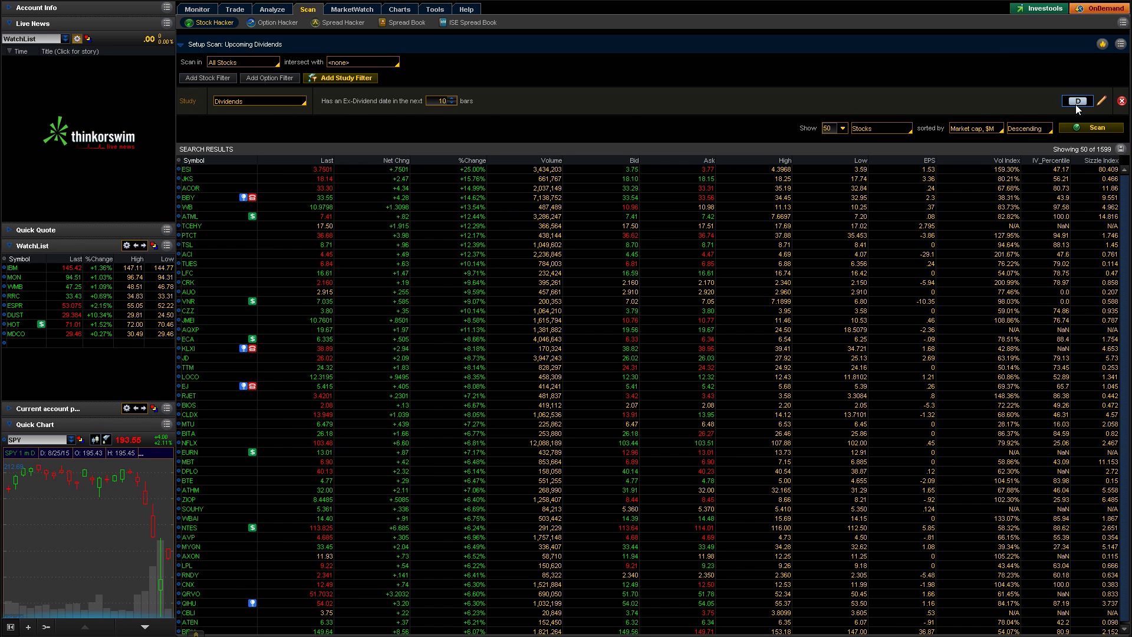
pyautogui.click(1084, 128)
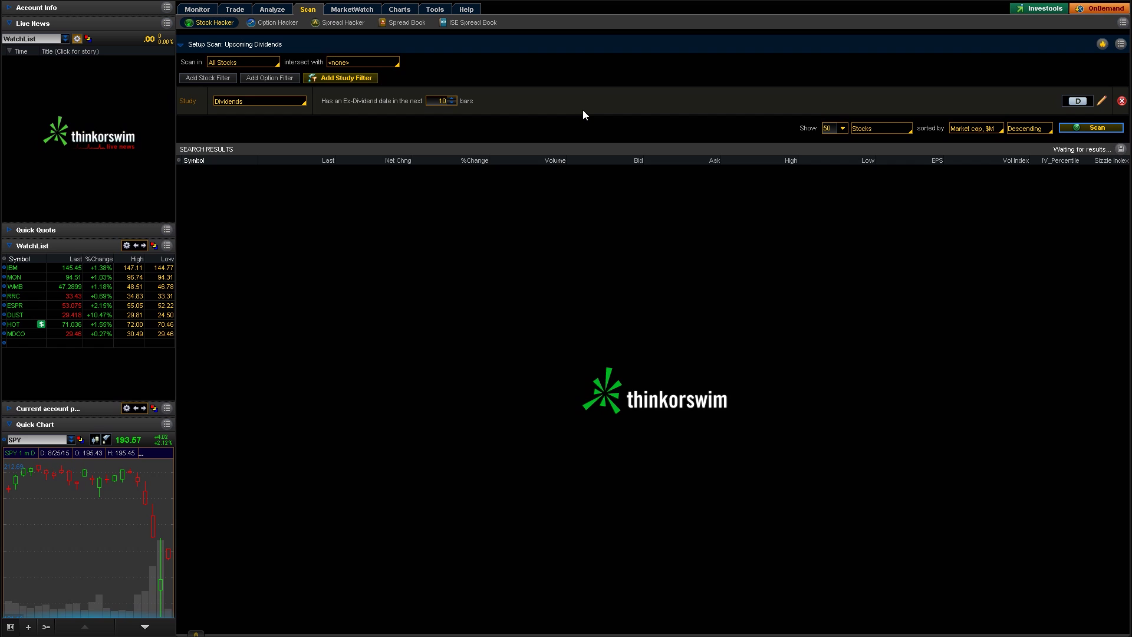
# Load the personal Options_Swing scan, showing 50 of 384 optionable stocks.
pyautogui.click(1120, 43)
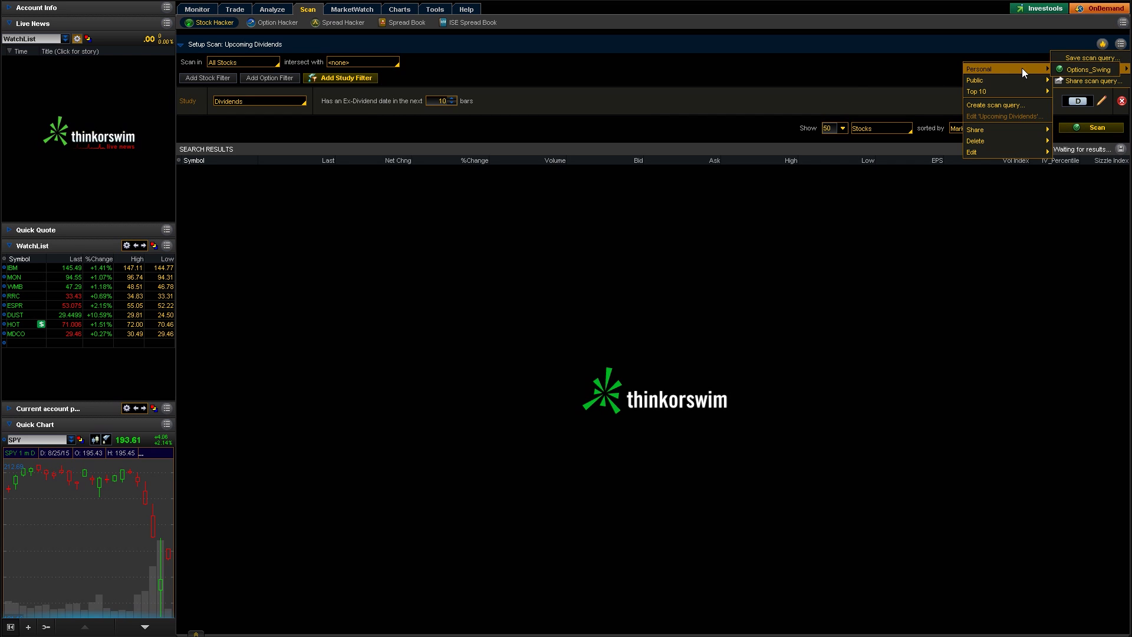
pyautogui.click(1089, 69)
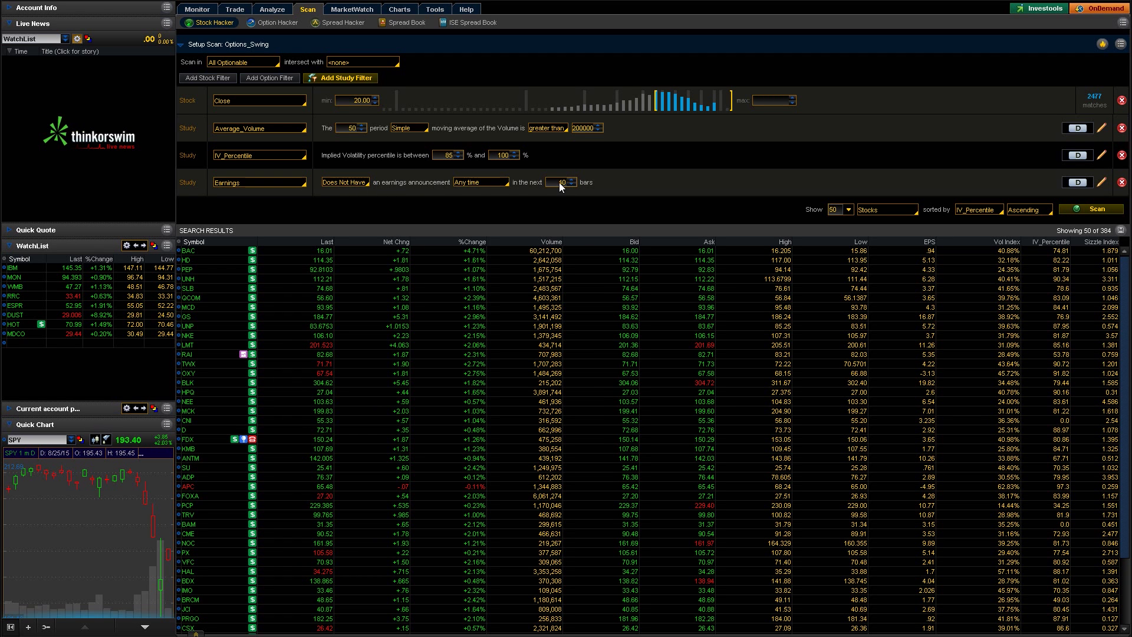
# Run Options_Swing, then rerun it sorted descending so IV_Percentile 100.0 values lead.
pyautogui.click(1082, 211)
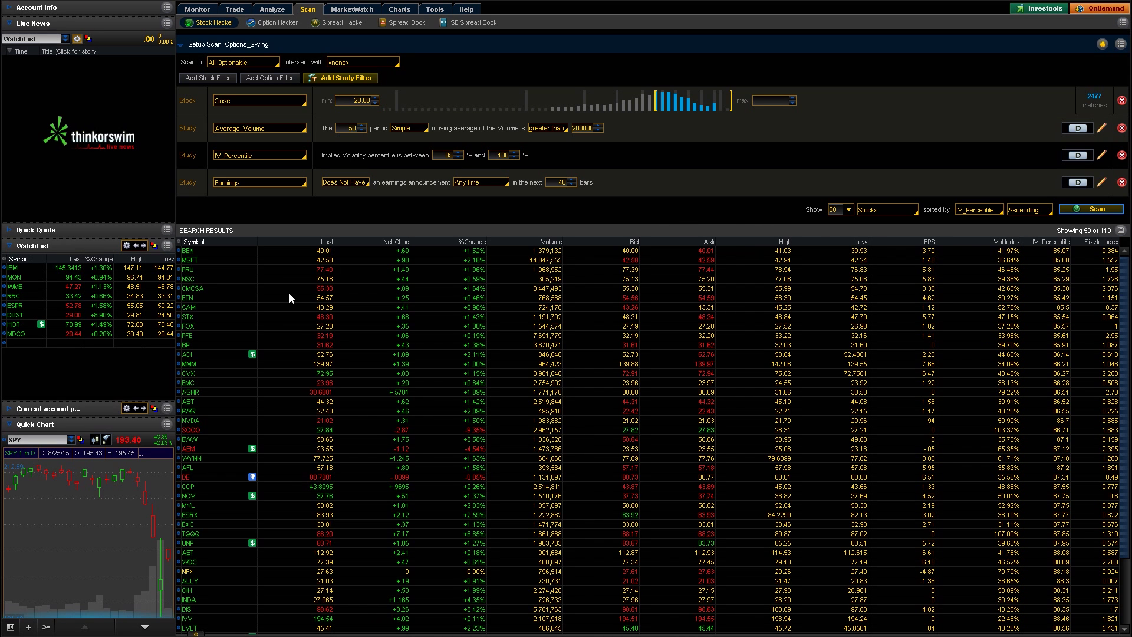
pyautogui.click(1032, 210)
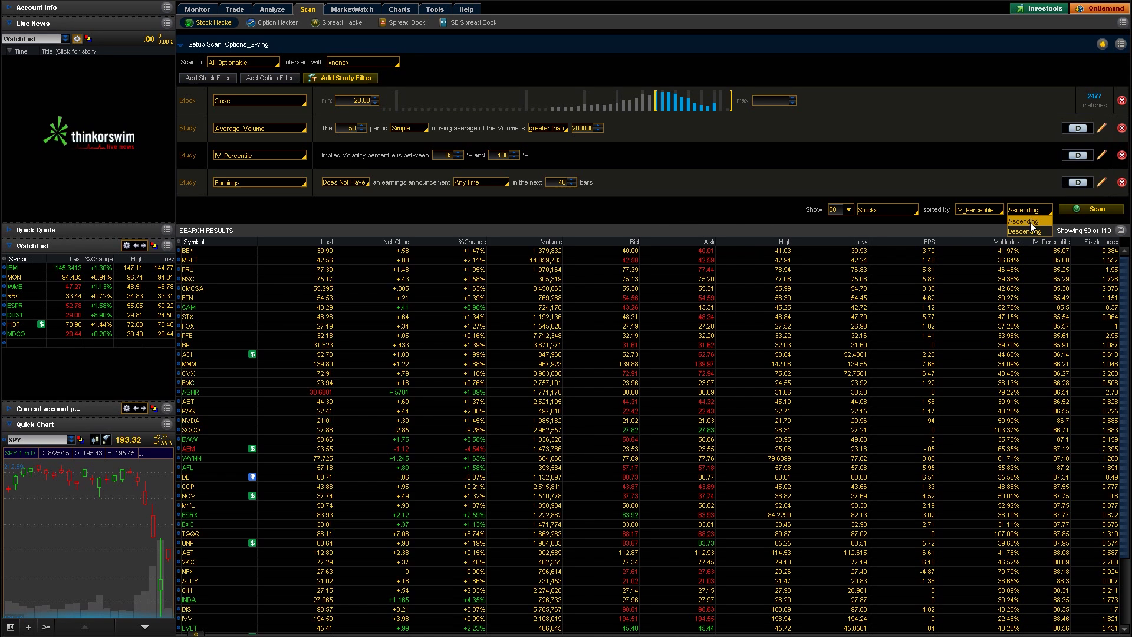
pyautogui.click(1028, 231)
pyautogui.click(1076, 210)
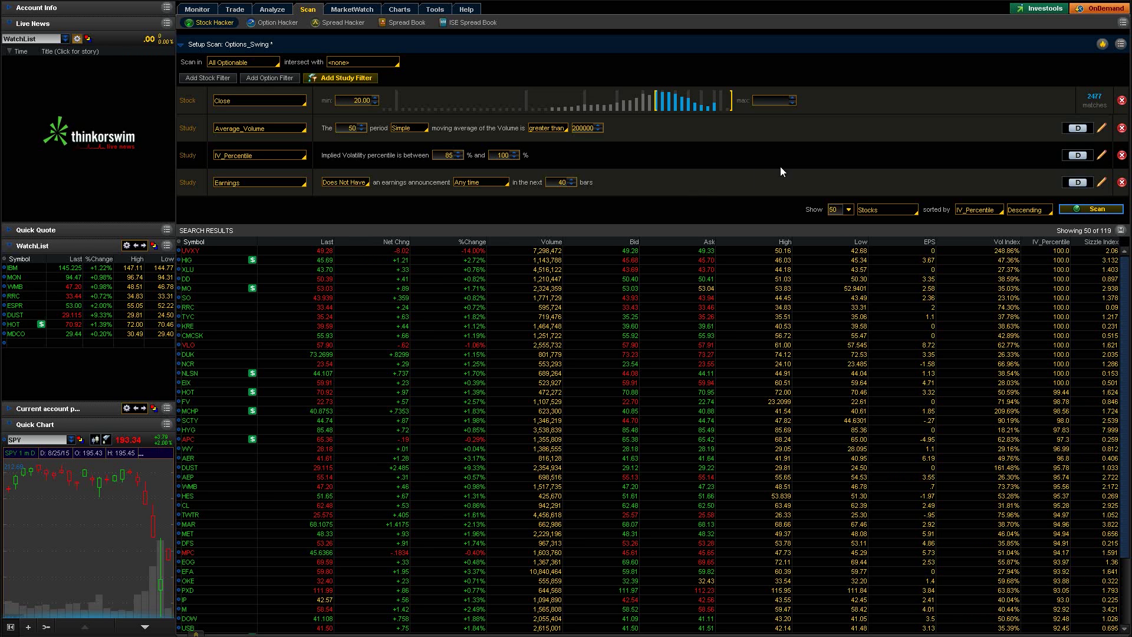
# Save the current scan query under the name Options_Swing.
pyautogui.click(1121, 45)
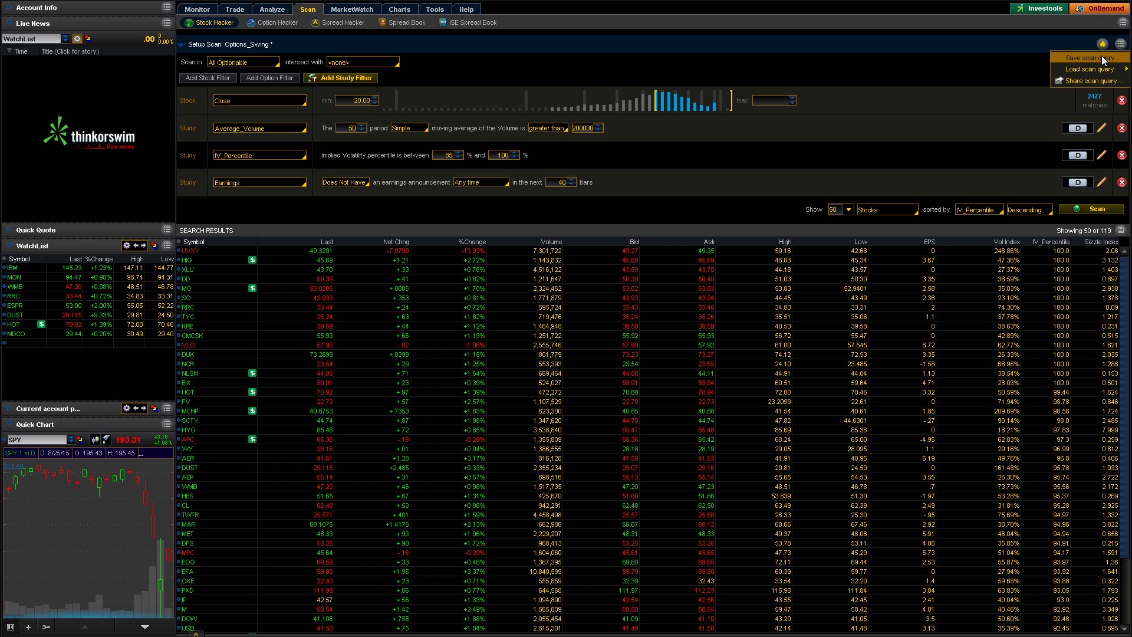
pyautogui.click(1101, 57)
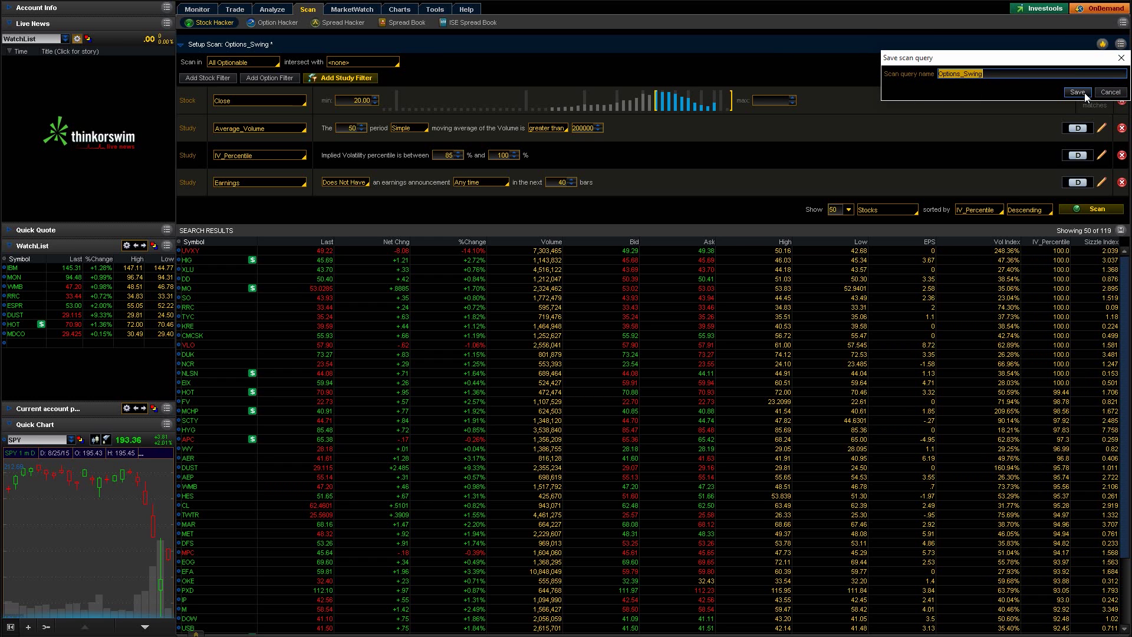
pyautogui.click(1102, 91)
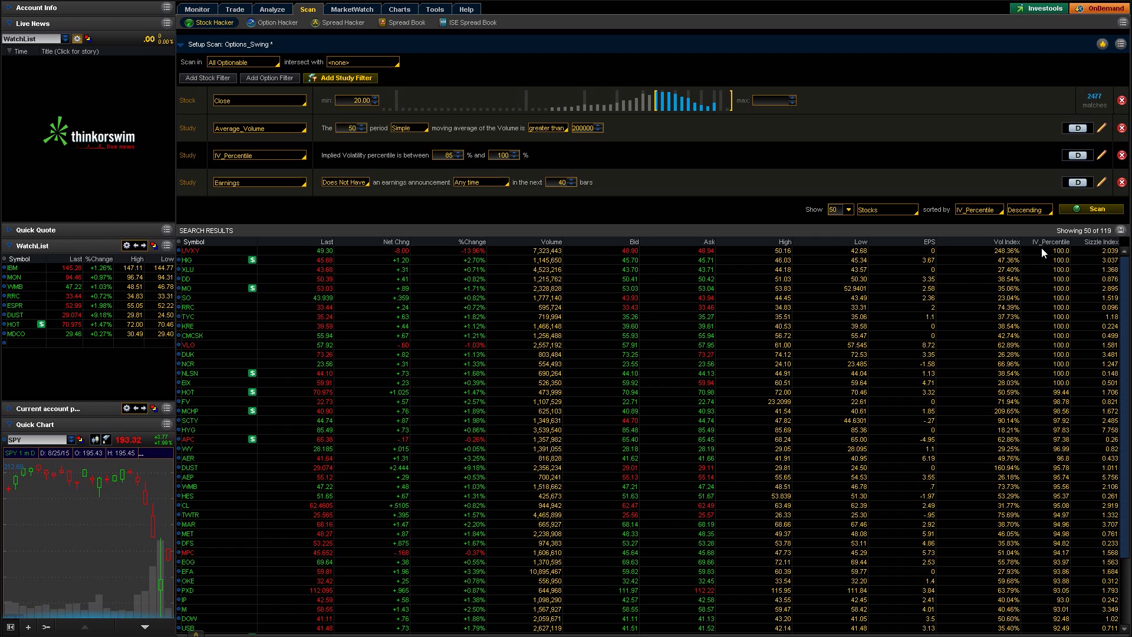
pyautogui.click(1120, 230)
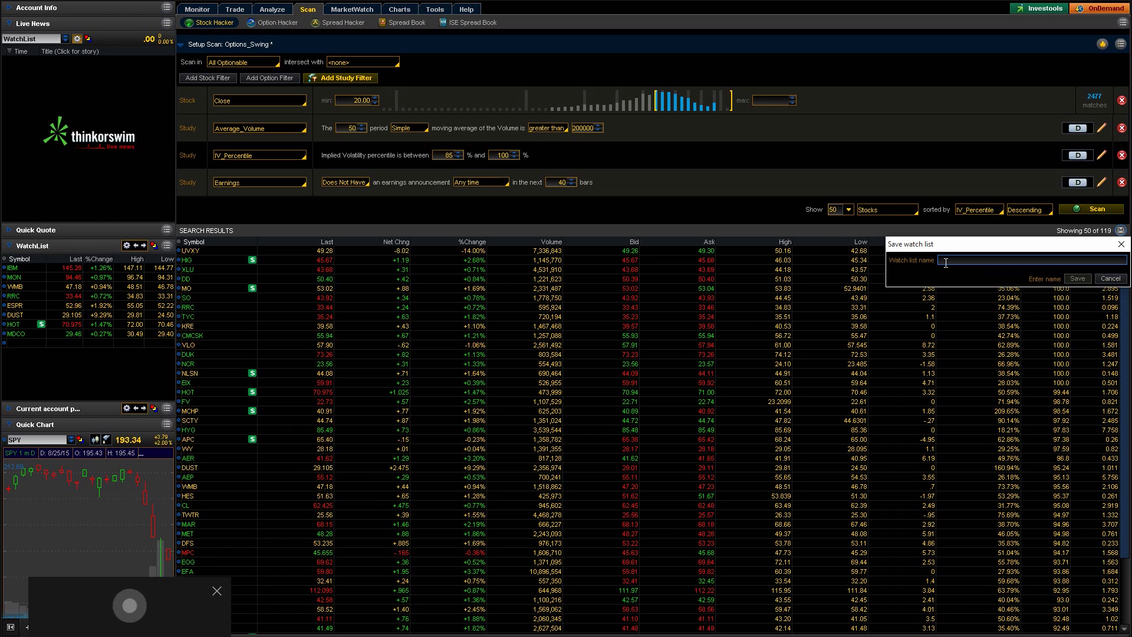
# Save the results as watch list 'temp' and show it in the side panel.
pyautogui.write('I')
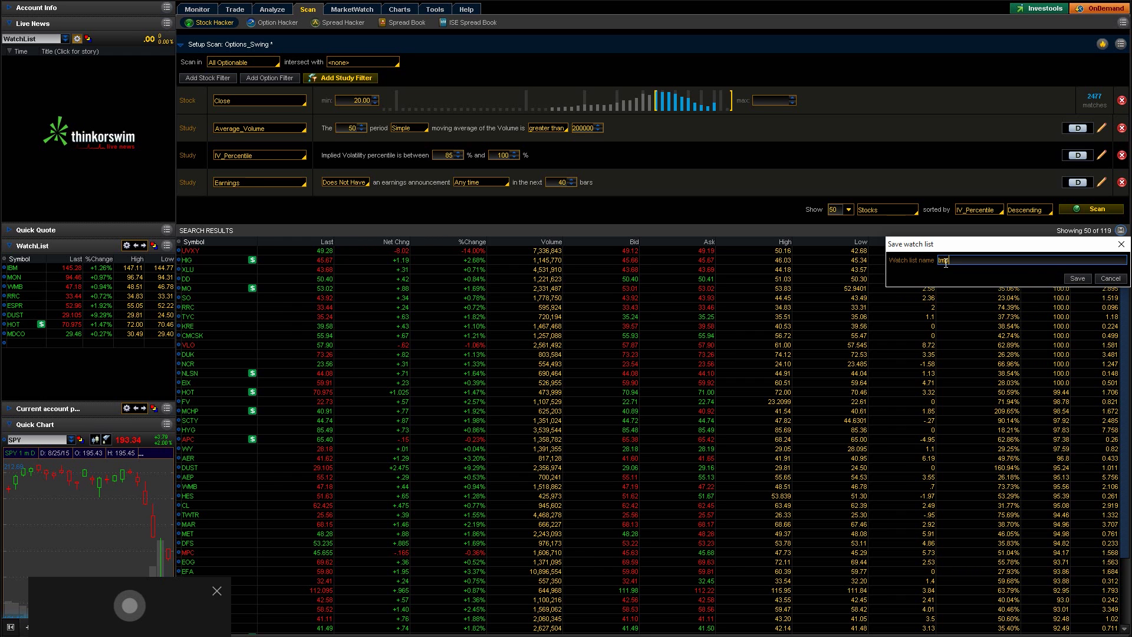
pyautogui.press('Return')
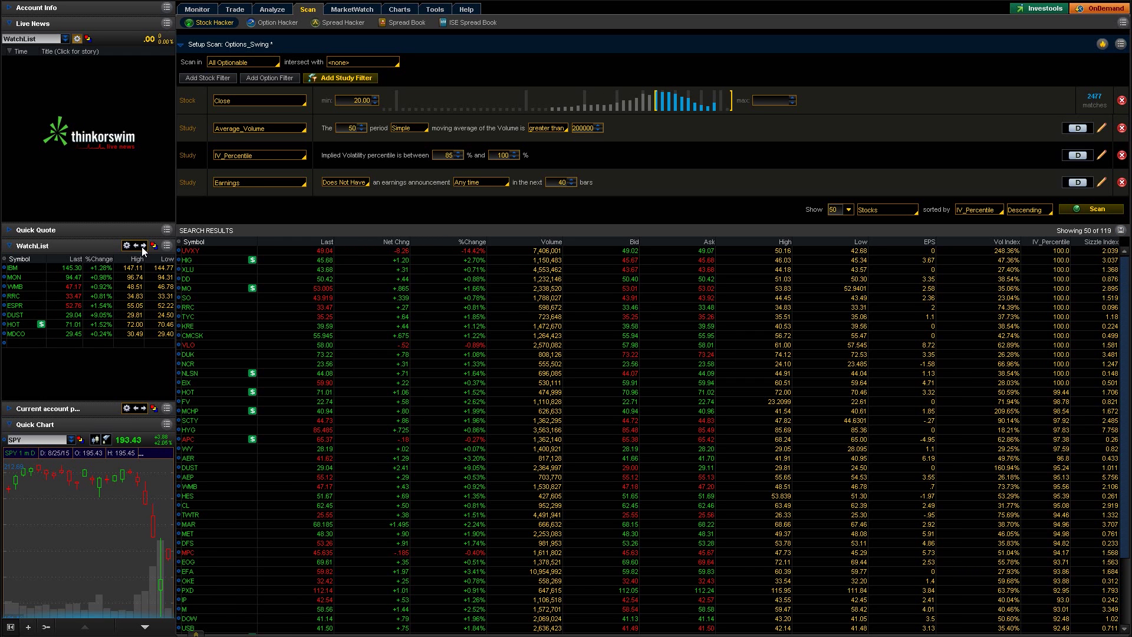
pyautogui.click(143, 246)
pyautogui.click(143, 246)
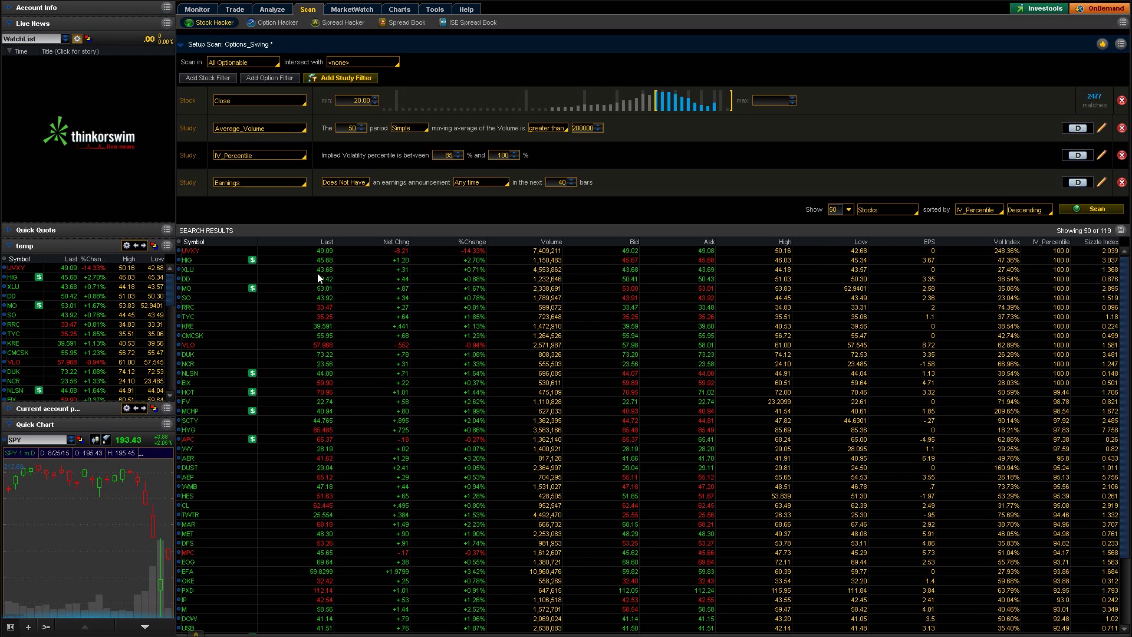
# Remove all four filters and scan All Stocks instead of only optionable ones.
pyautogui.click(1122, 101)
pyautogui.click(1122, 101)
pyautogui.click(1122, 101)
pyautogui.click(1122, 101)
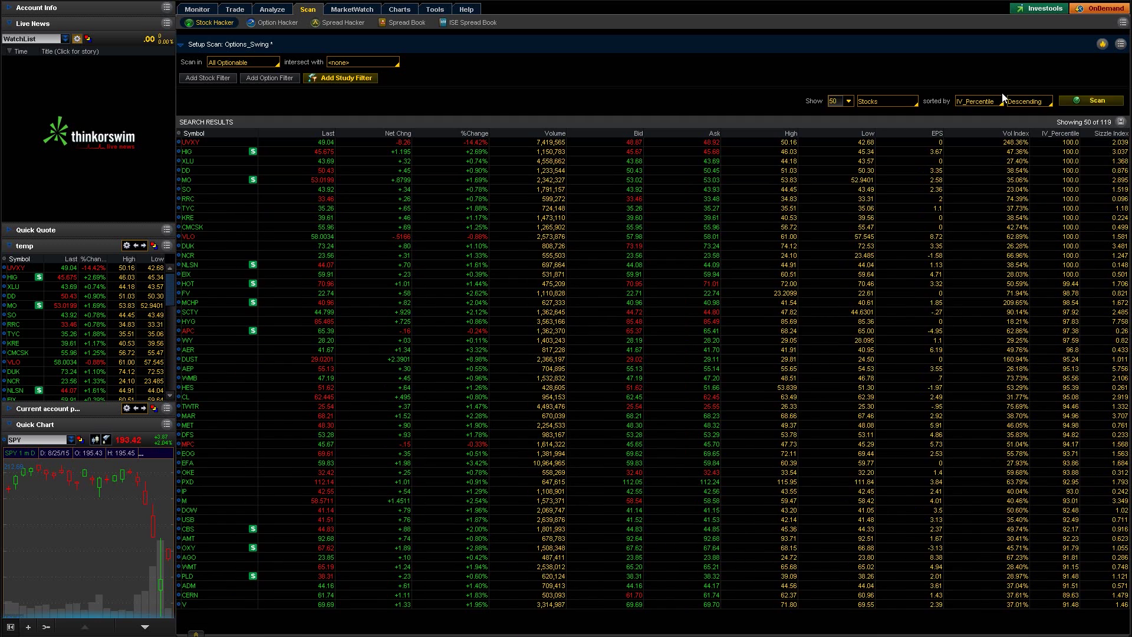
pyautogui.click(271, 64)
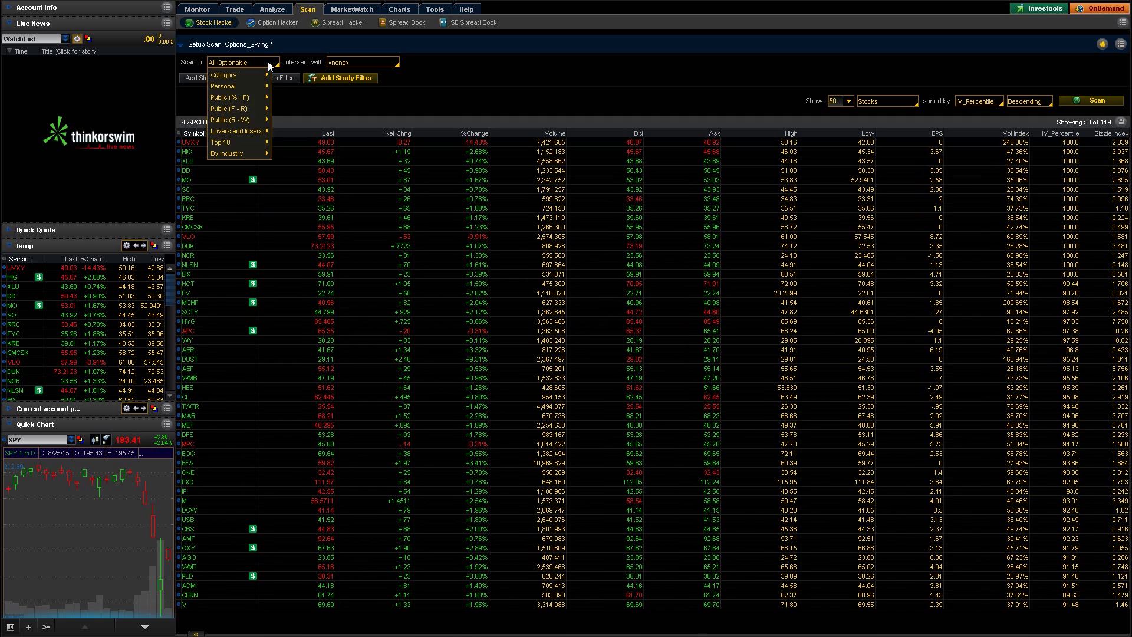
pyautogui.moveTo(257, 74)
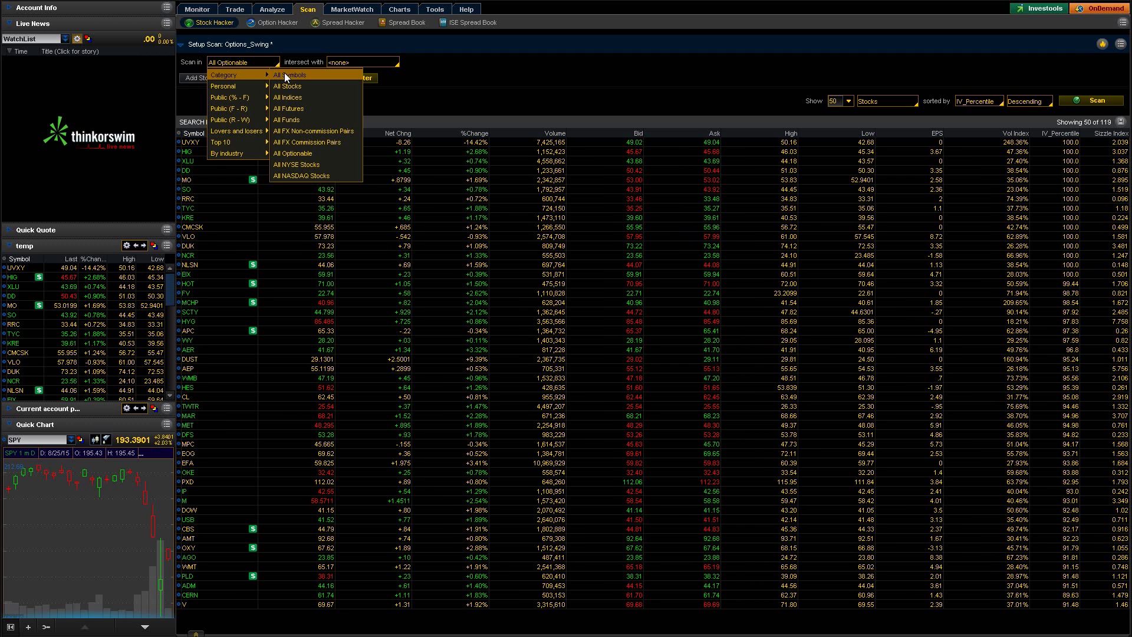
pyautogui.click(298, 83)
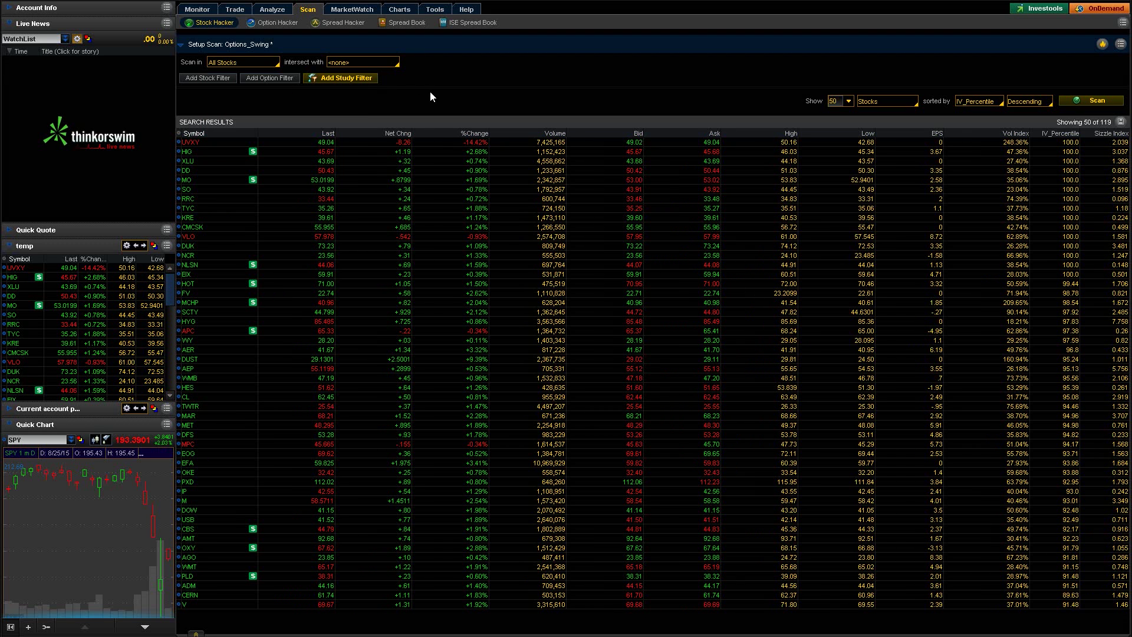
# Add a % change stock filter with a minimum of +10.00%.
pyautogui.click(206, 77)
pyautogui.click(265, 100)
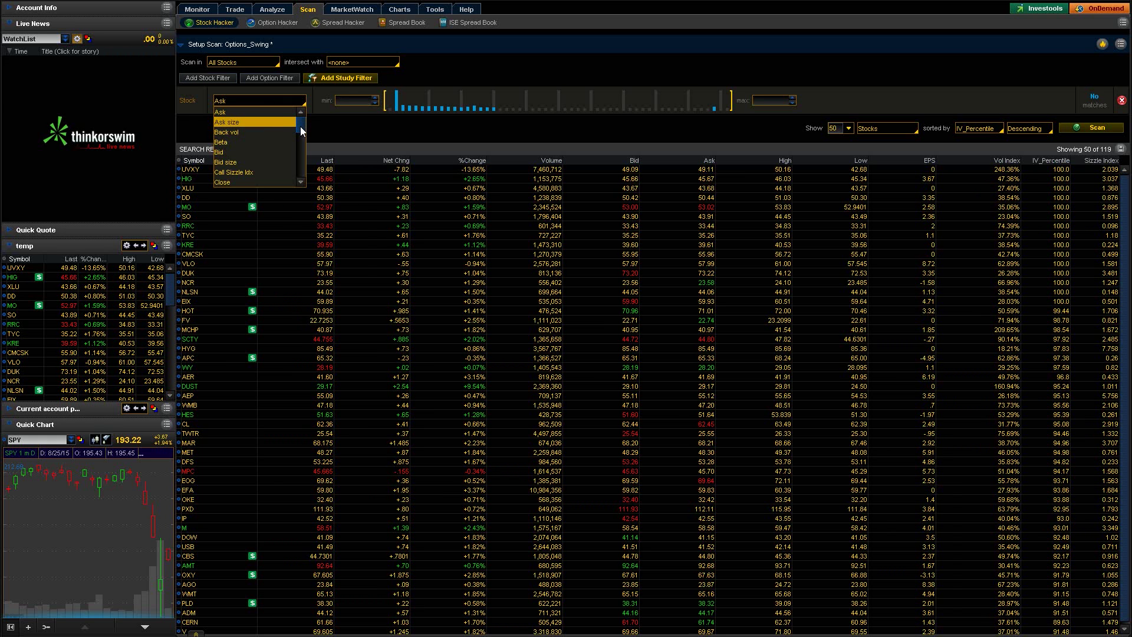
pyautogui.moveTo(301, 130); pyautogui.dragTo(278, 177)
pyautogui.click(277, 181)
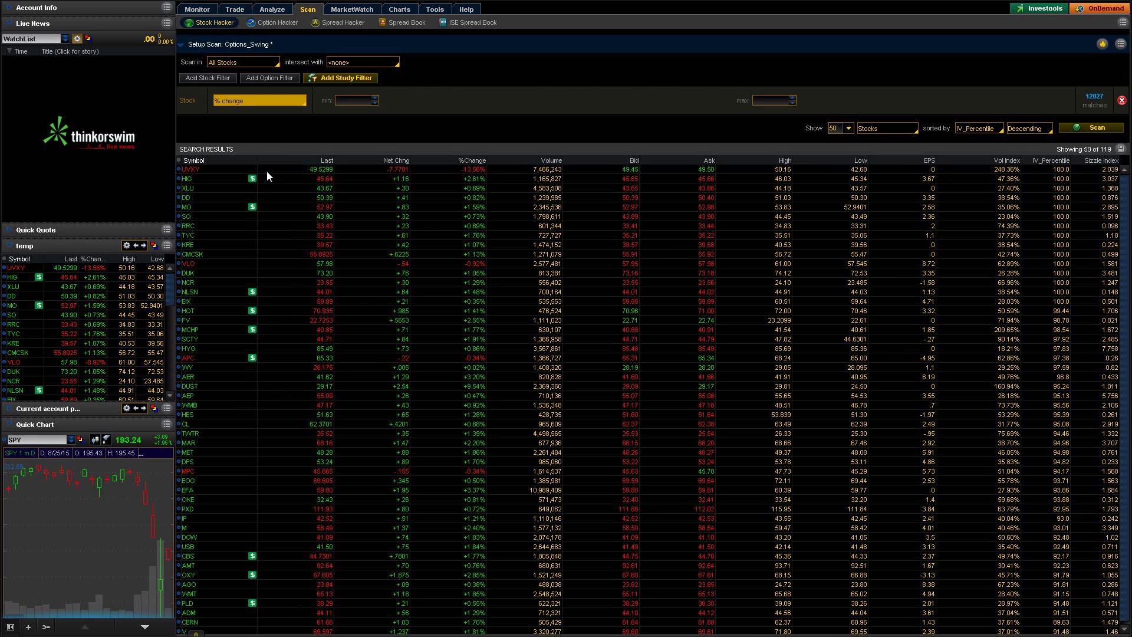
pyautogui.click(352, 98)
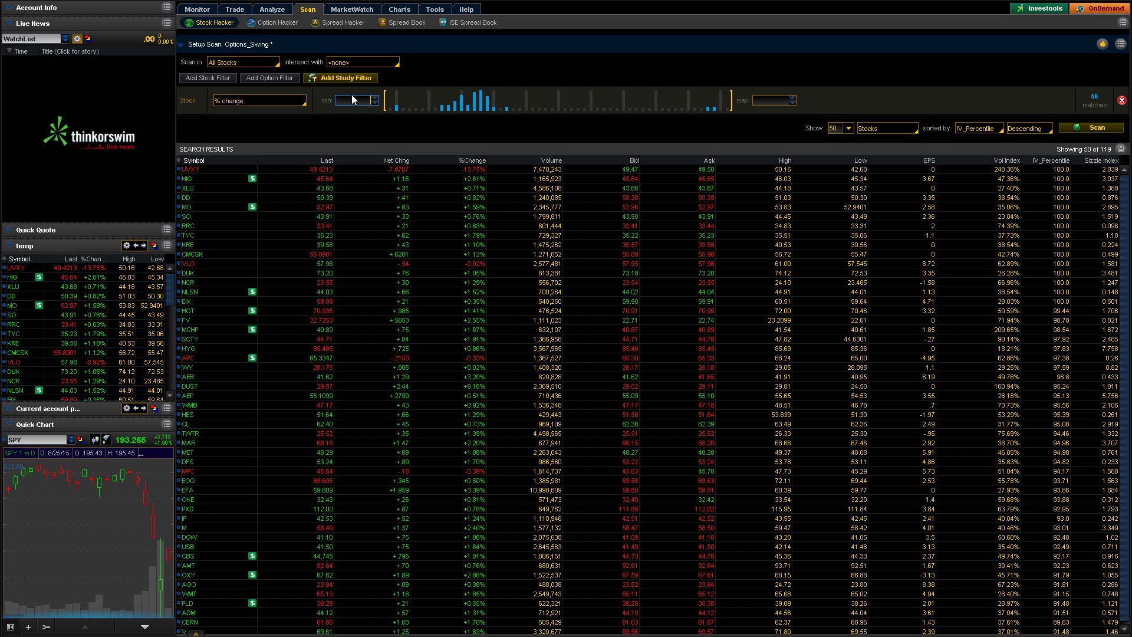
pyautogui.write('10')
pyautogui.press('Return')
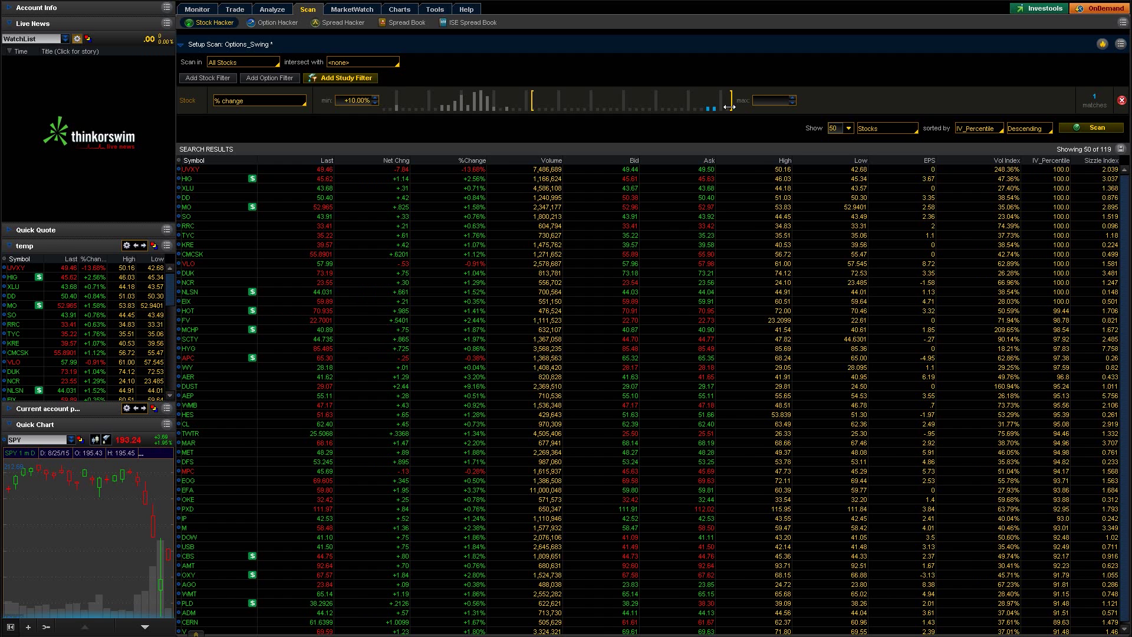
# Add a second stock filter on Vol diff with a minimum of 10.00%.
pyautogui.click(209, 79)
pyautogui.click(260, 124)
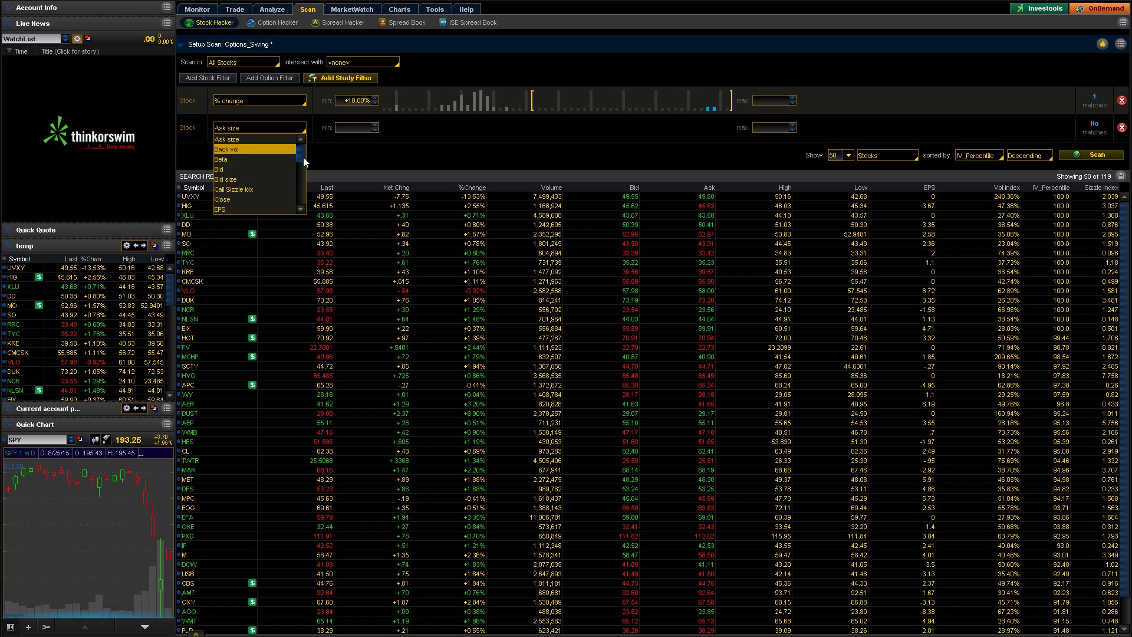
pyautogui.moveTo(304, 162); pyautogui.dragTo(300, 203)
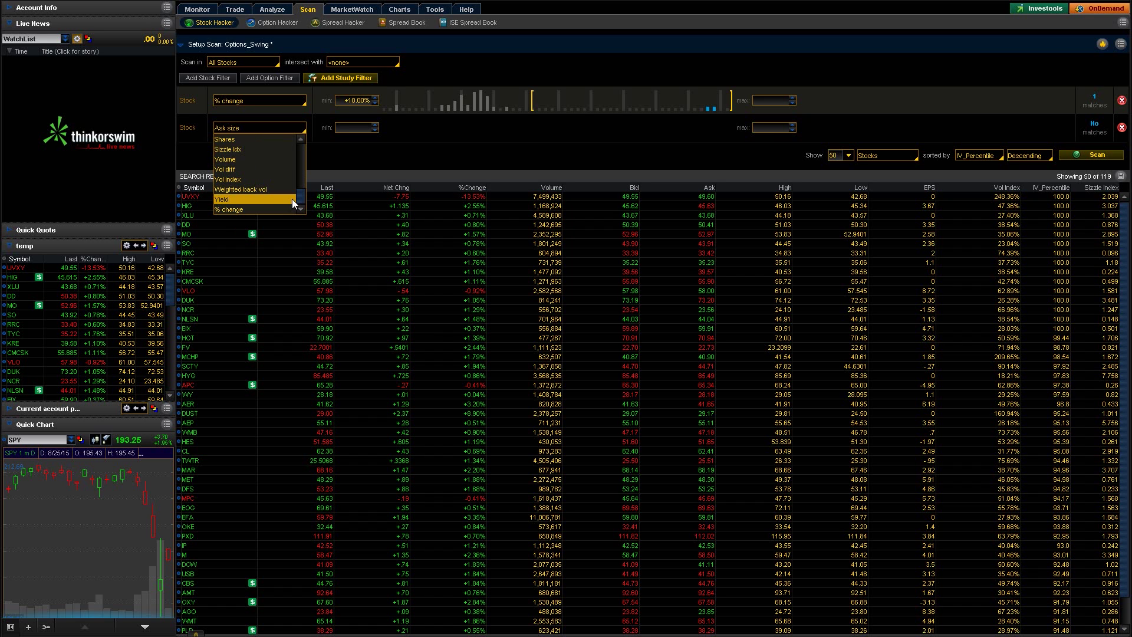
pyautogui.click(275, 171)
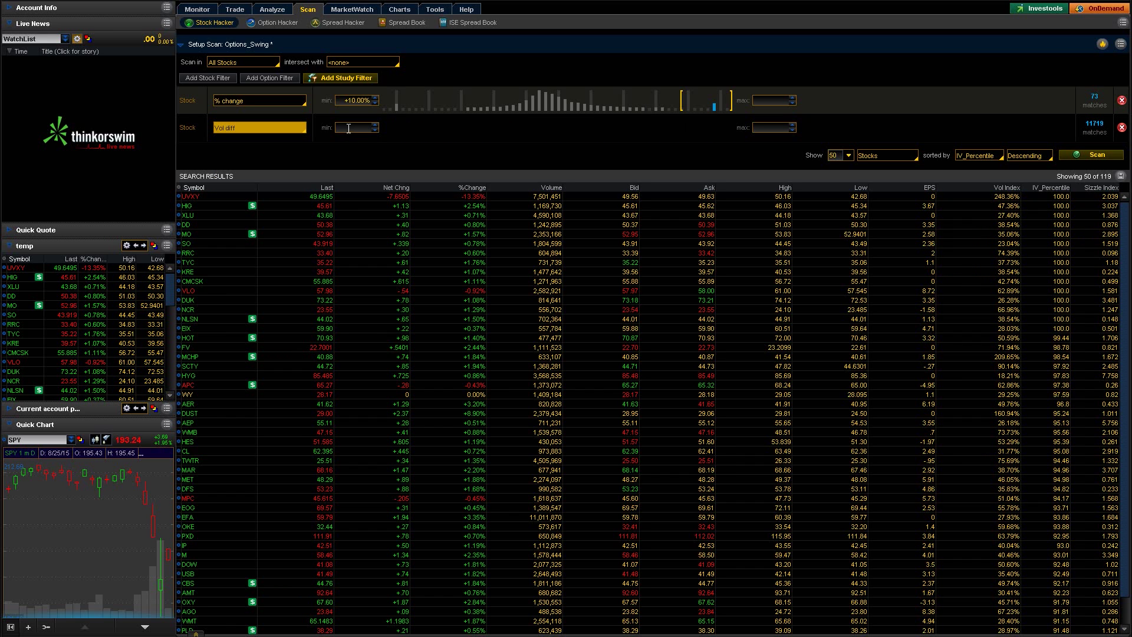
pyautogui.click(354, 128)
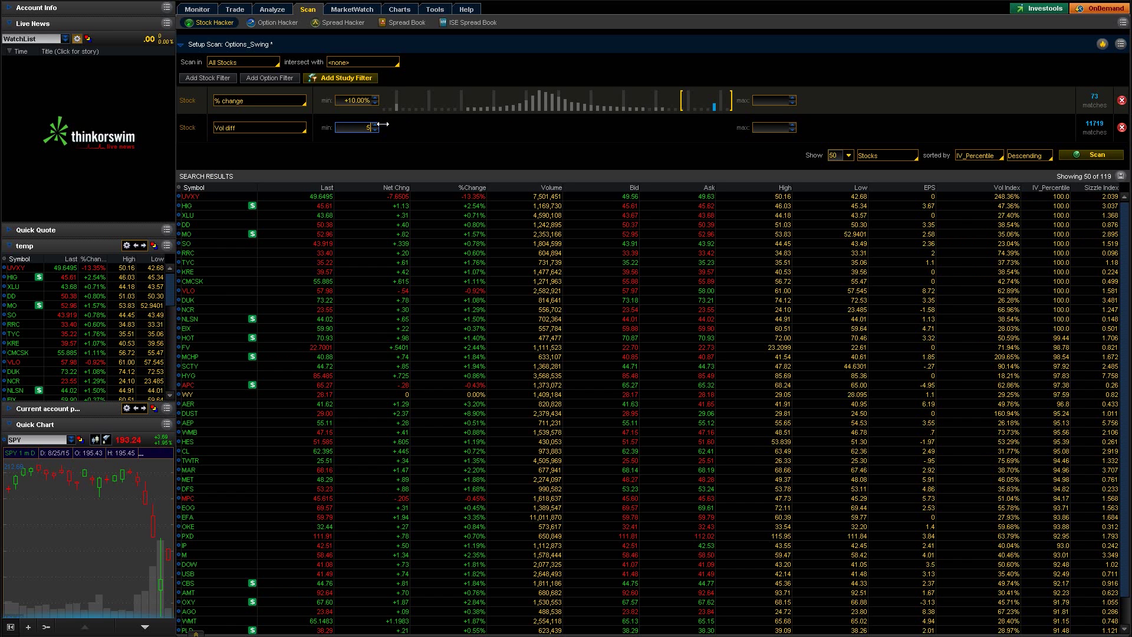
pyautogui.press('Return')
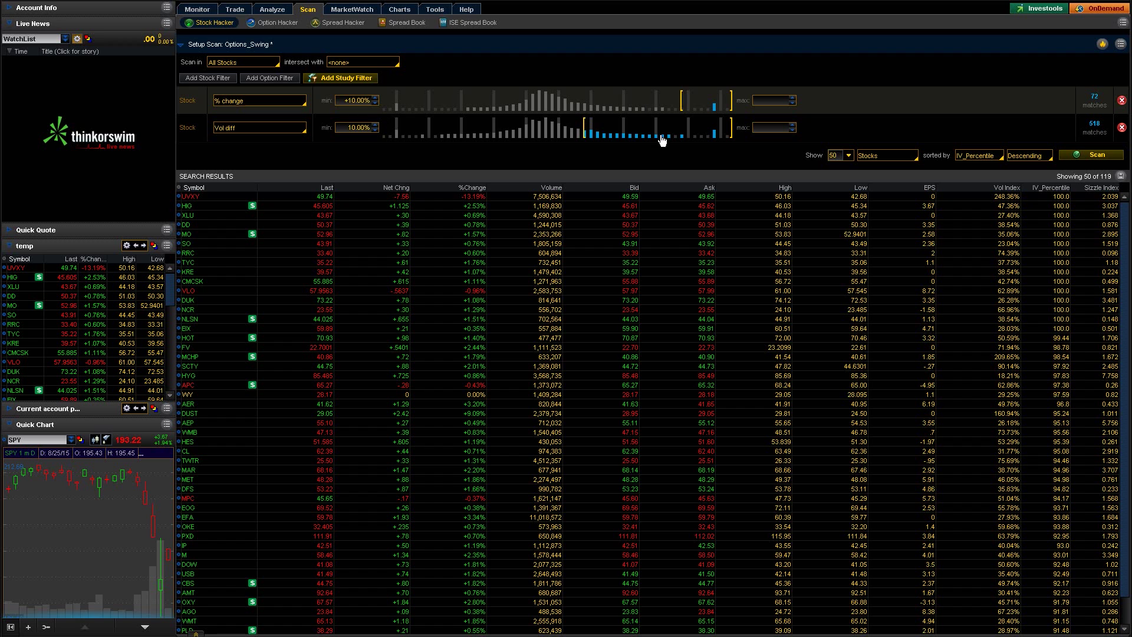
# Sort the scan results by Basic Price & Quote > % change, descending.
pyautogui.click(986, 155)
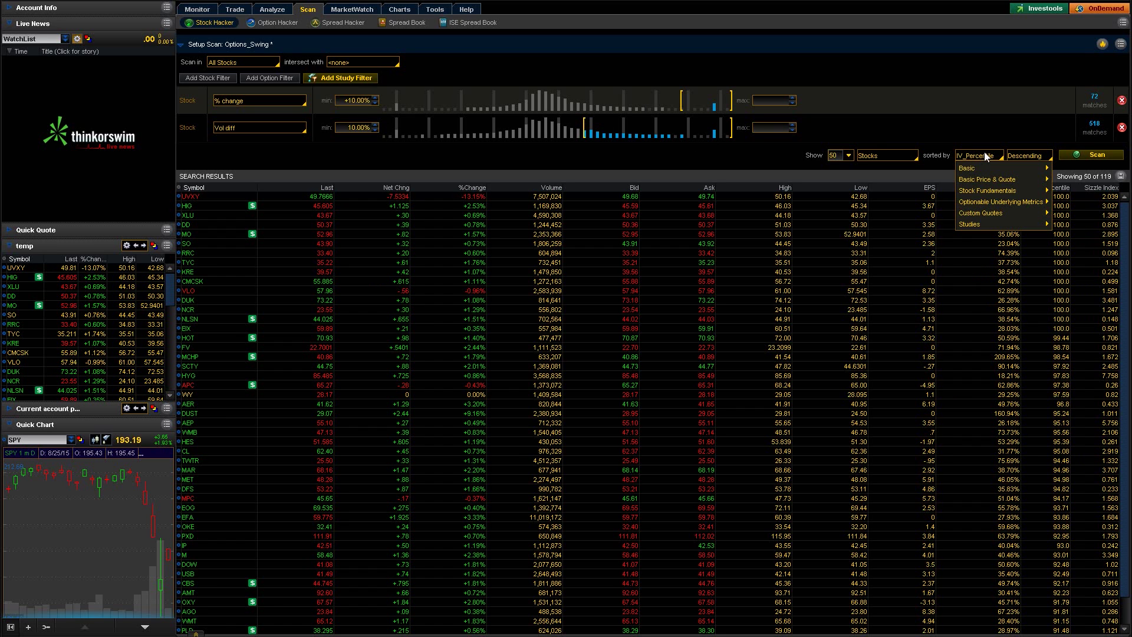
pyautogui.moveTo(990, 168)
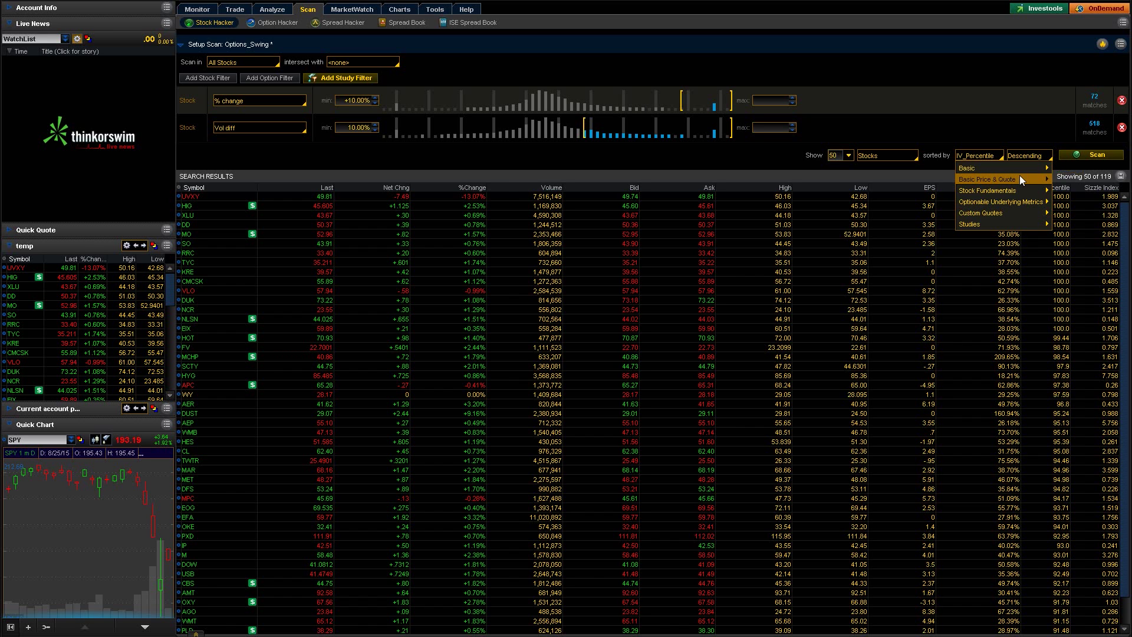
pyautogui.moveTo(1020, 178)
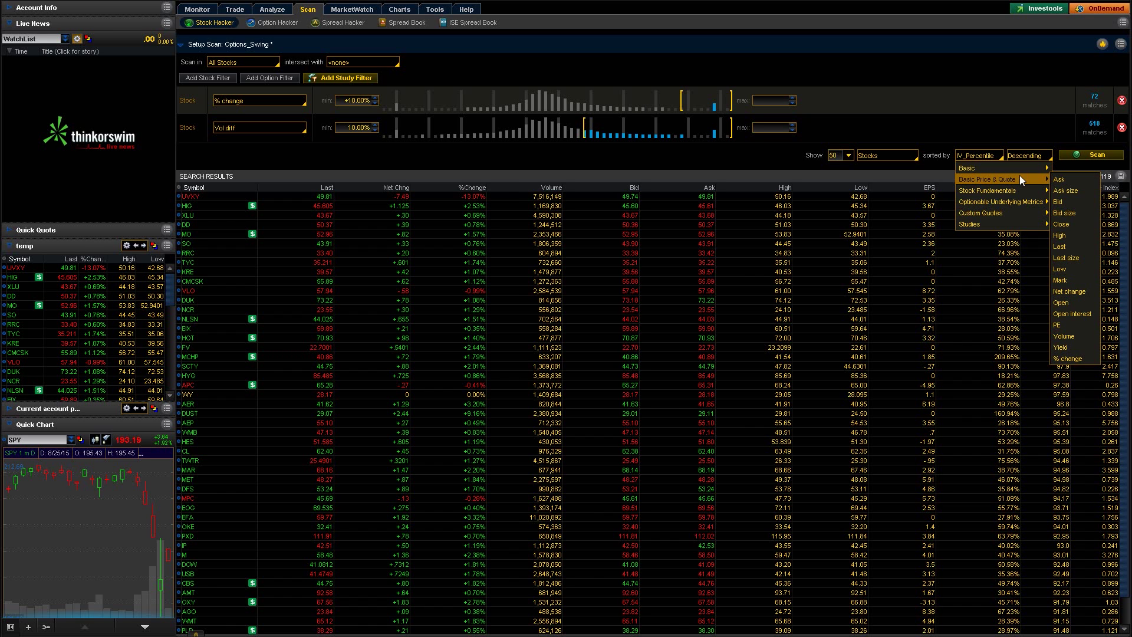
pyautogui.click(1064, 359)
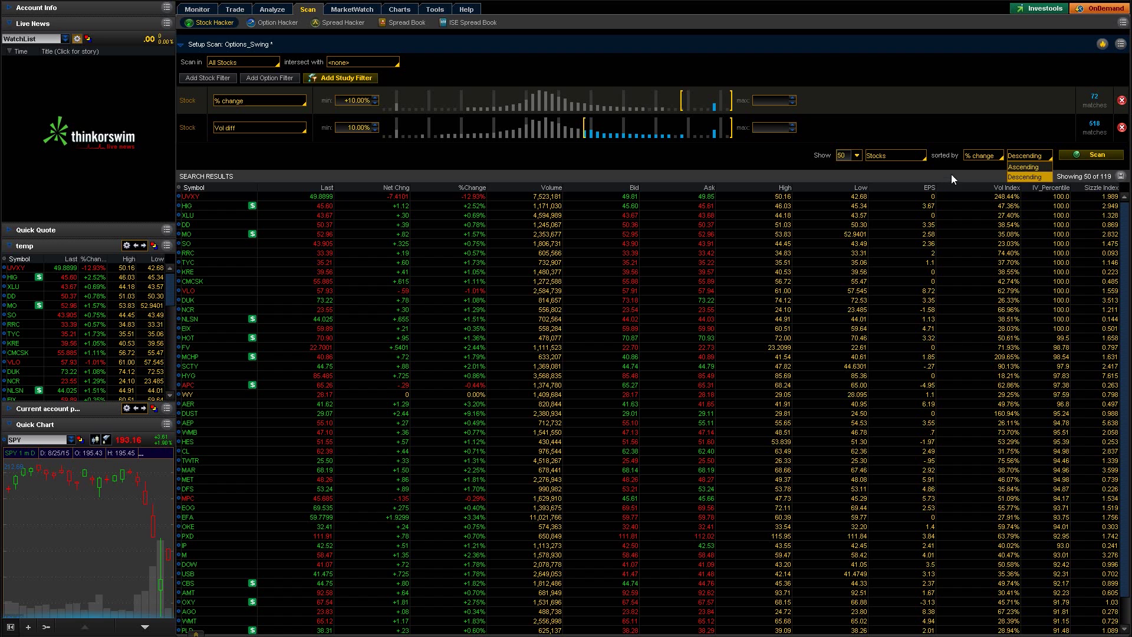
pyautogui.click(1028, 176)
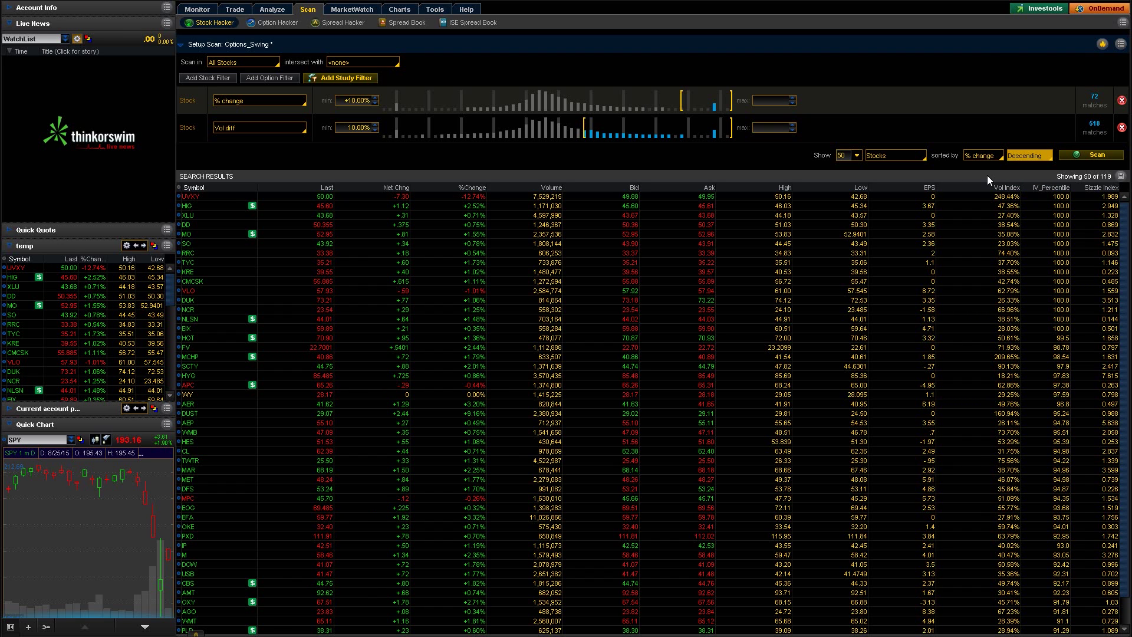
# Run the two-filter scan, returning 4 stocks: ESI, BONT, ATML and NEON.
pyautogui.click(1097, 155)
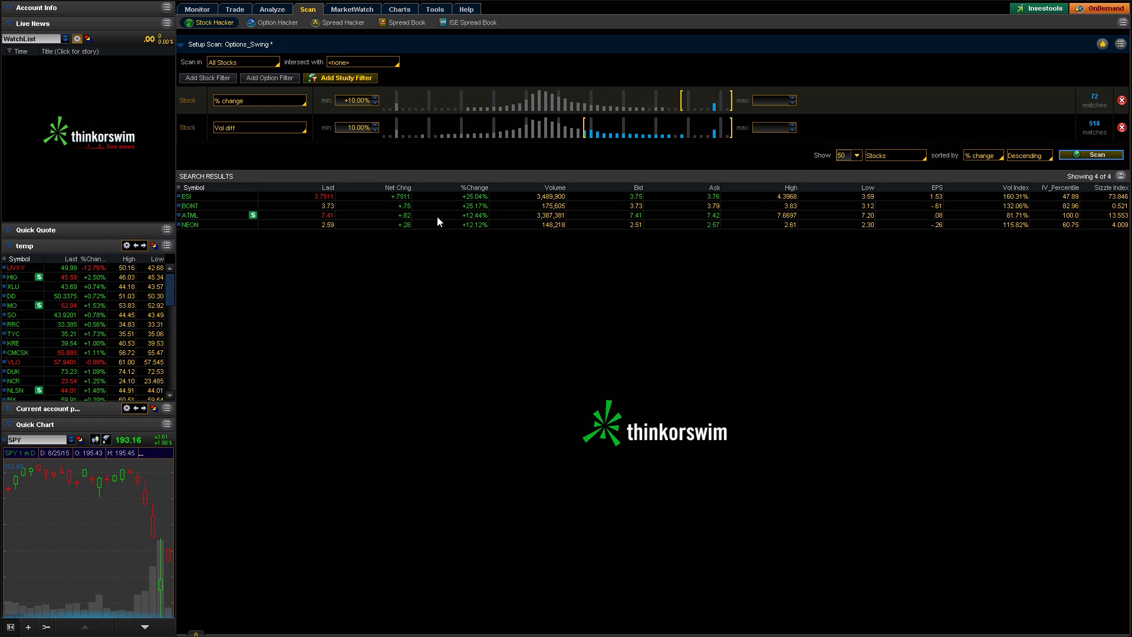
# Load ESI in the Charts section, then return to the Stock Hacker scan page.
pyautogui.click(399, 9)
pyautogui.click(198, 39)
pyautogui.write('ESI')
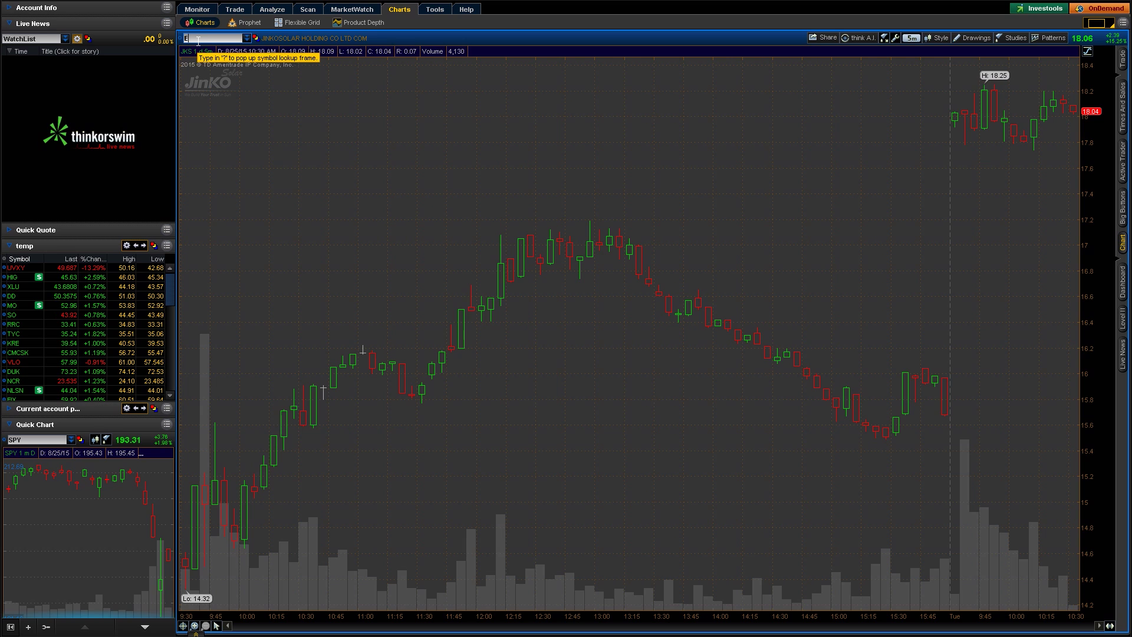
pyautogui.press('Return')
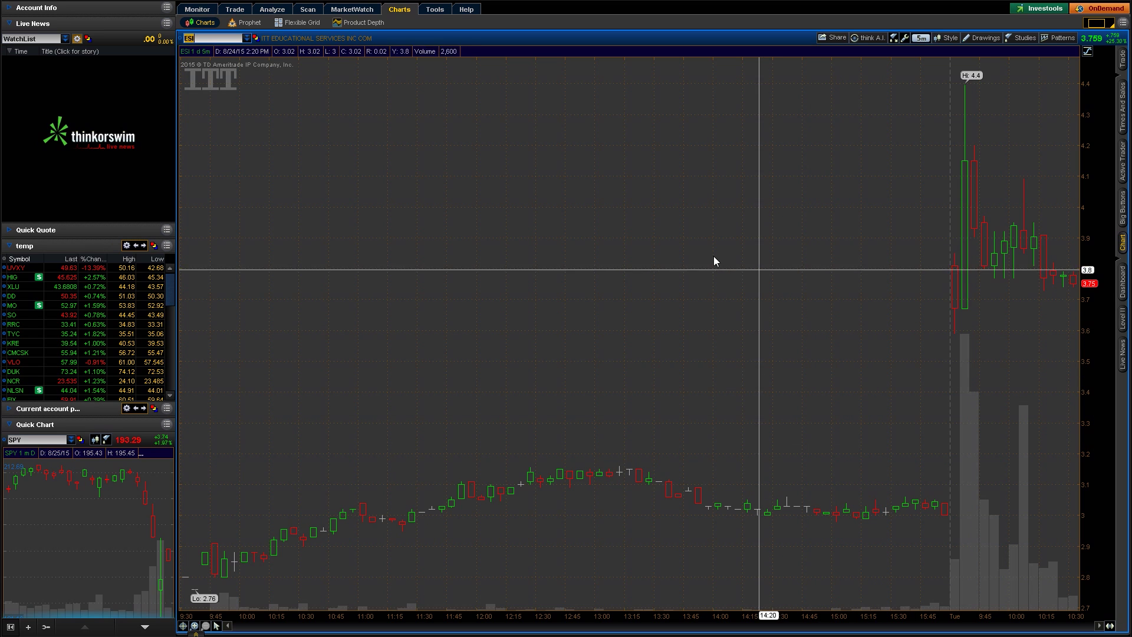
pyautogui.click(302, 12)
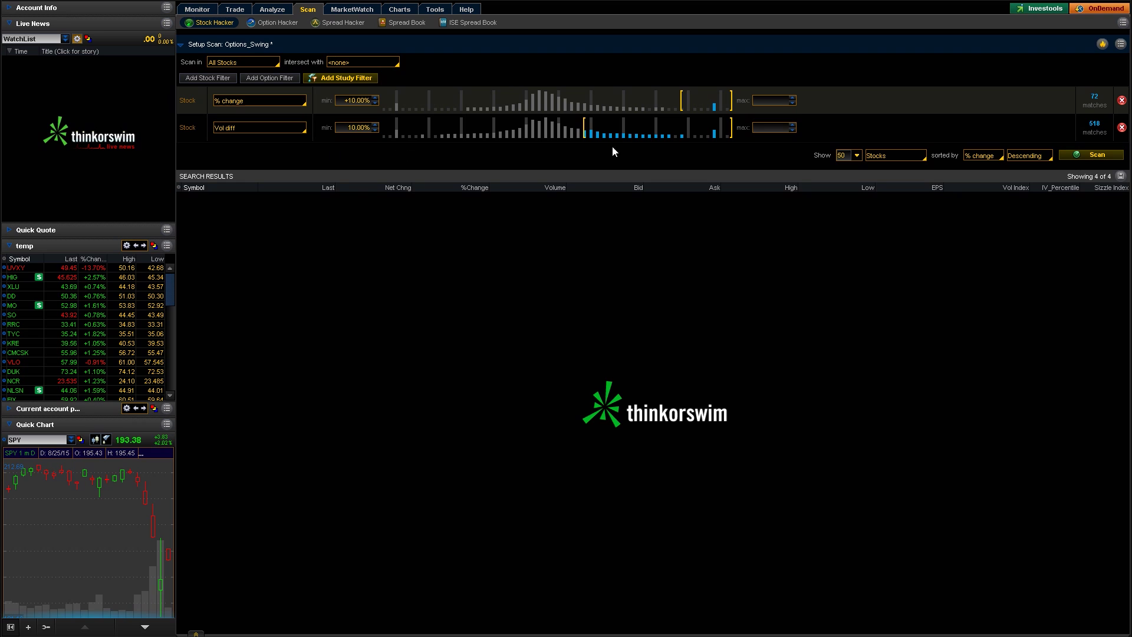